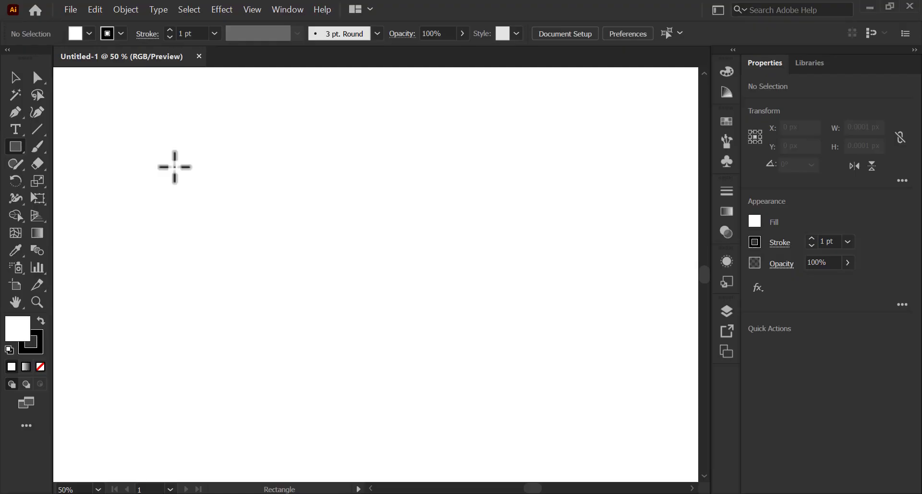
Draw a large and a smaller overlapping bag rectangle and thicken both outlines.
{"action": "left_click_drag", "start_coordinate": [175, 166], "coordinate": [262, 290]}
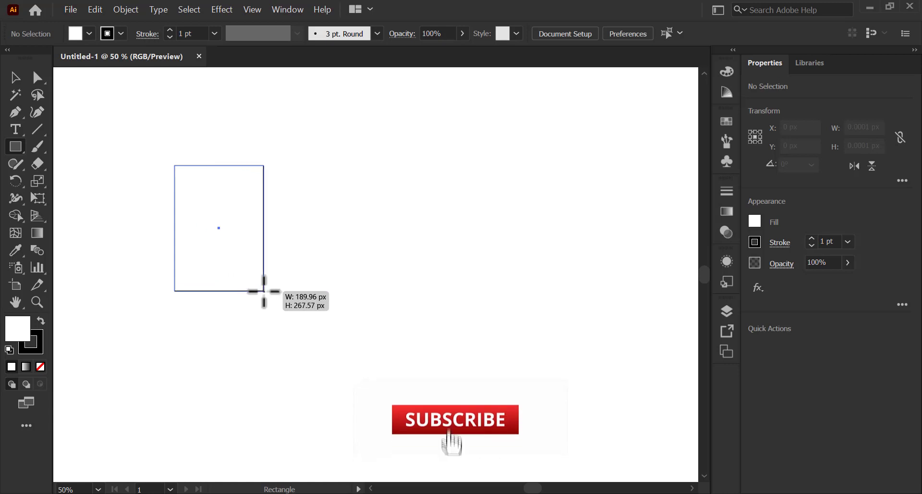
{"action": "left_click_drag", "start_coordinate": [249, 191], "coordinate": [381, 351]}
{"action": "key", "text": "v"}
{"action": "key", "text": "ctrl+a"}
{"action": "left_click", "coordinate": [812, 237]}
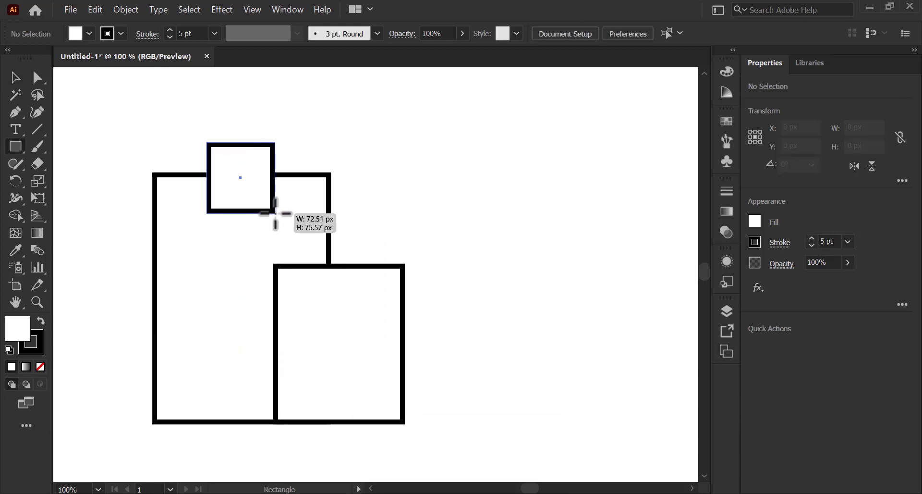
Draw a small unfilled square atop the large bag, stretch it taller and round its top into an arch.
{"action": "left_click_drag", "start_coordinate": [275, 213], "coordinate": [276, 213]}
{"action": "left_click", "coordinate": [15, 77]}
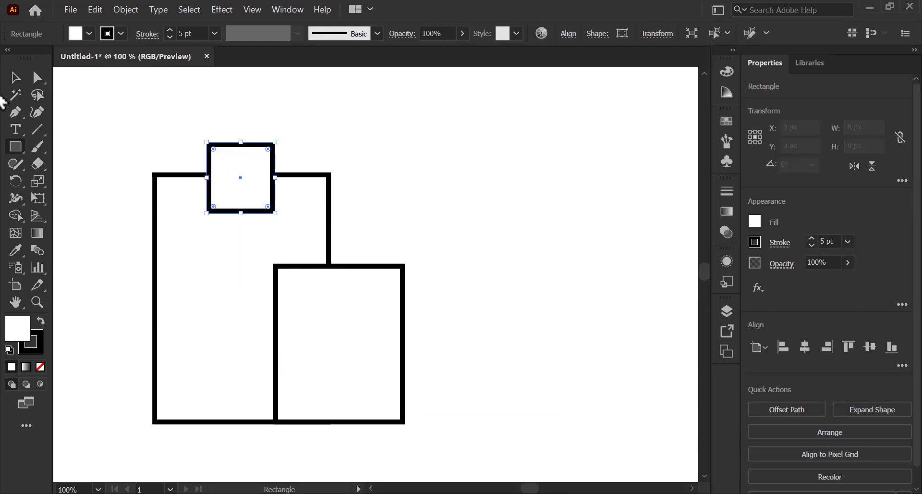
{"action": "left_click", "coordinate": [754, 221]}
{"action": "left_click", "coordinate": [598, 272]}
{"action": "left_click_drag", "start_coordinate": [240, 142], "coordinate": [251, 128]}
{"action": "key", "text": "ctrl+plus"}
{"action": "left_click", "coordinate": [37, 77]}
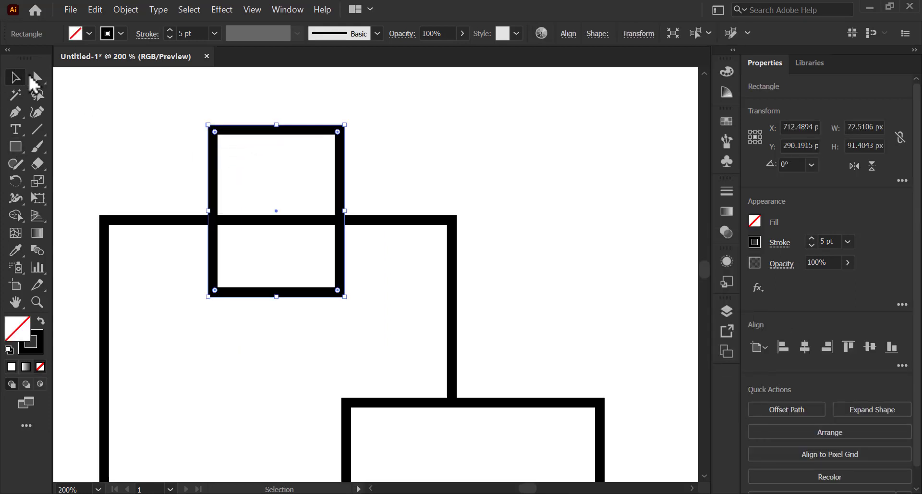
{"action": "left_click_drag", "start_coordinate": [338, 138], "coordinate": [329, 216]}
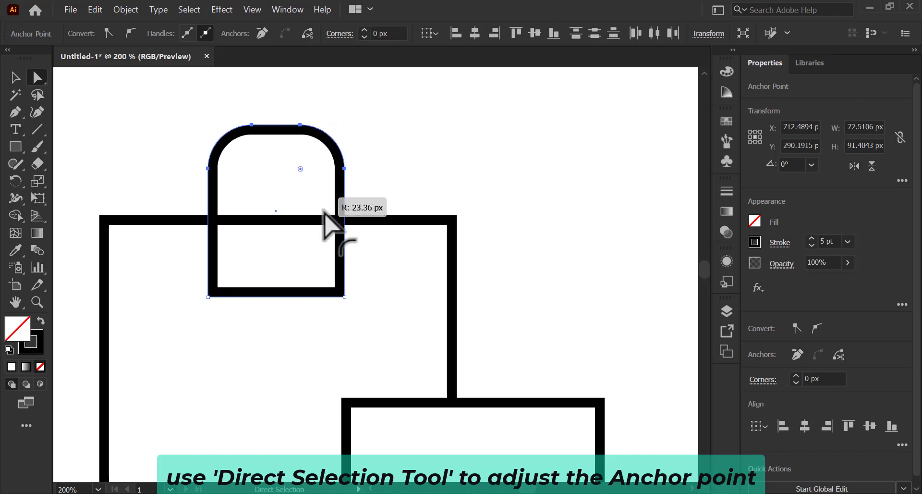
Add an anchor at the middle of the handle's bottom edge and delete it to open the bottom.
{"action": "left_click", "coordinate": [15, 111]}
{"action": "left_click", "coordinate": [76, 134]}
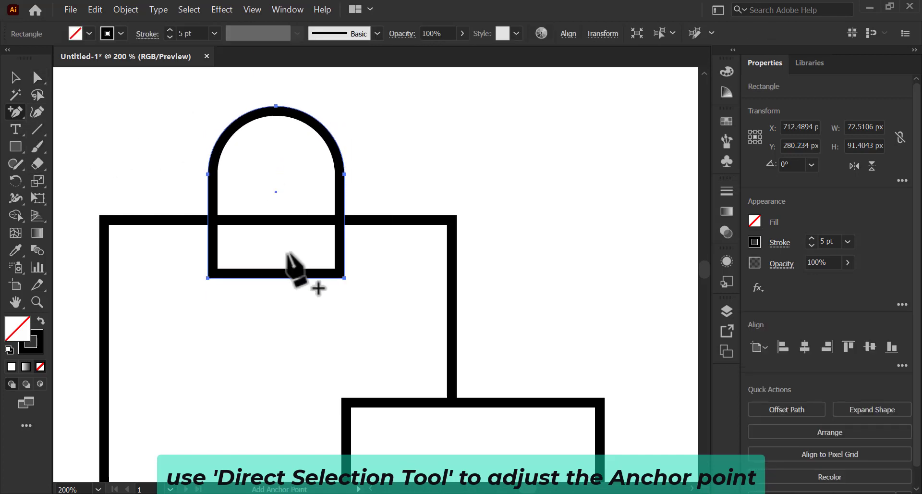
{"action": "left_click", "coordinate": [276, 277]}
{"action": "key", "text": "a"}
{"action": "left_click", "coordinate": [277, 278]}
{"action": "key", "text": "Delete"}
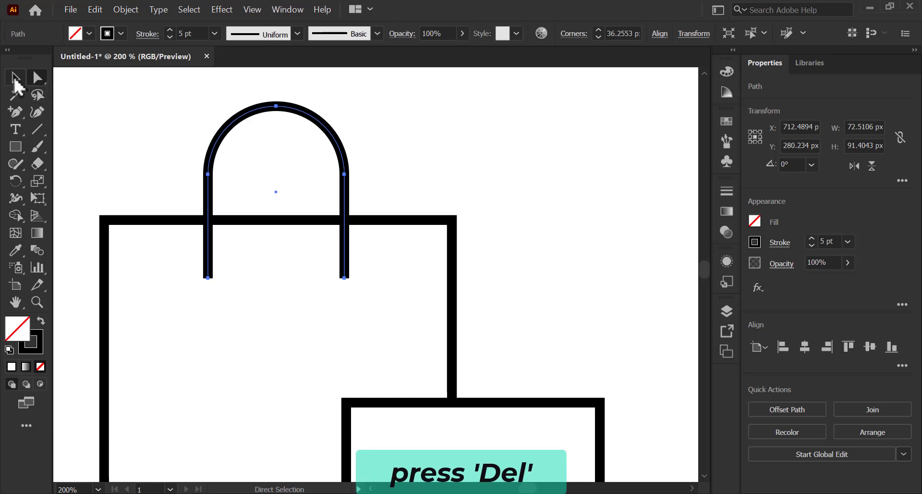
Fill a small tab rectangle black and position it at the handle's end.
{"action": "left_click", "coordinate": [14, 80]}
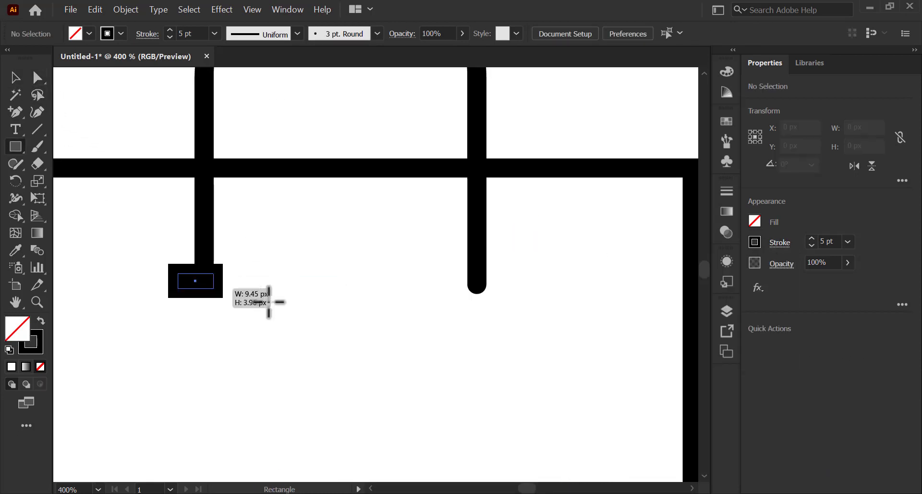
{"action": "left_click", "coordinate": [609, 315]}
{"action": "left_click", "coordinate": [15, 77]}
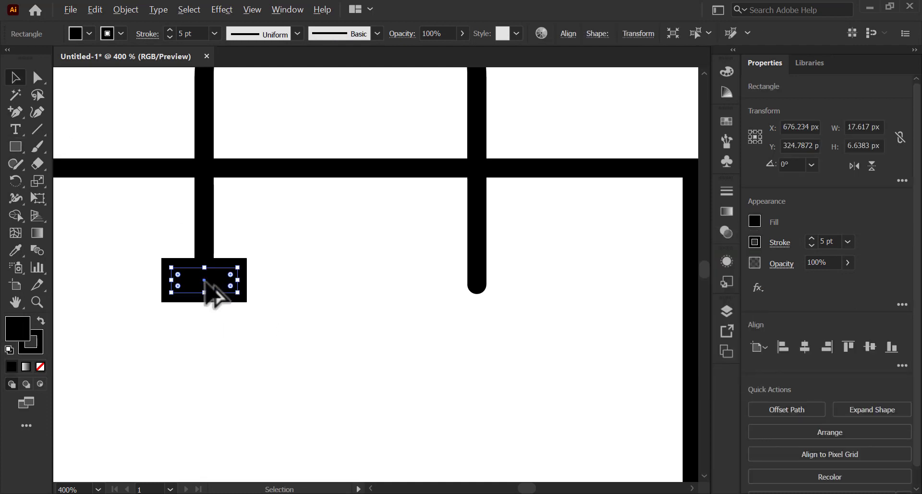
{"action": "mouse_move", "coordinate": [214, 294]}
{"action": "left_mouse_down"}
{"action": "mouse_move", "coordinate": [522, 289]}
{"action": "mouse_move", "coordinate": [480, 288]}
{"action": "left_mouse_up"}
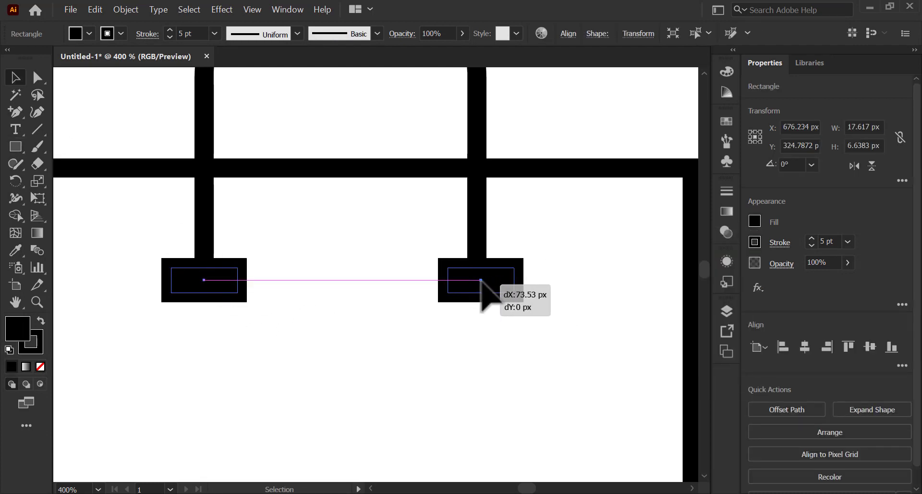
Place a smaller, vertically flipped copy of the handle inside the small bag.
{"action": "left_click", "coordinate": [557, 197]}
{"action": "mouse_move", "coordinate": [574, 283]}
{"action": "left_mouse_down"}
{"action": "mouse_move", "coordinate": [484, 259]}
{"action": "mouse_move", "coordinate": [461, 195]}
{"action": "left_mouse_up"}
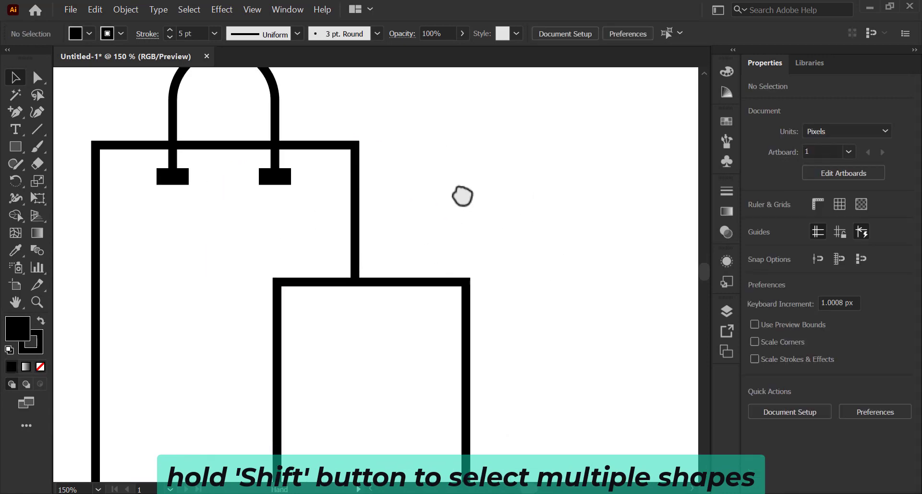
{"action": "left_click", "coordinate": [288, 196]}
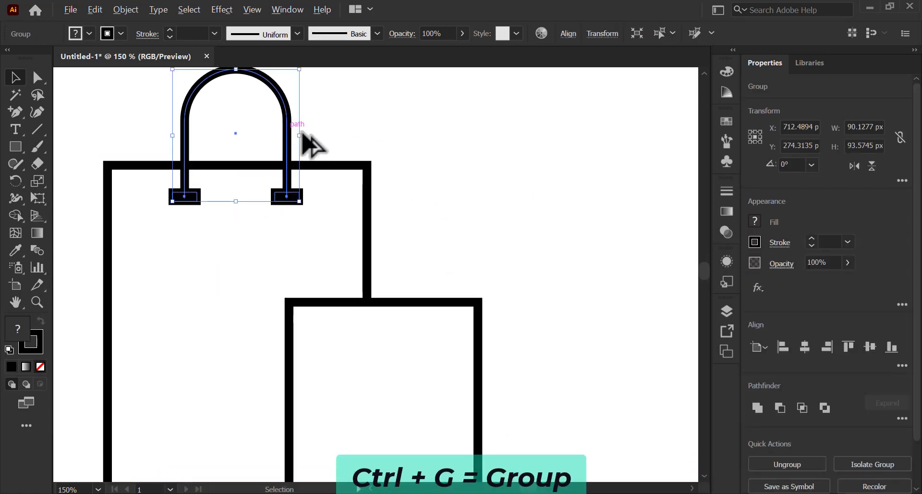
{"action": "left_click_drag", "start_coordinate": [289, 139], "coordinate": [441, 282]}
{"action": "left_click", "coordinate": [872, 166]}
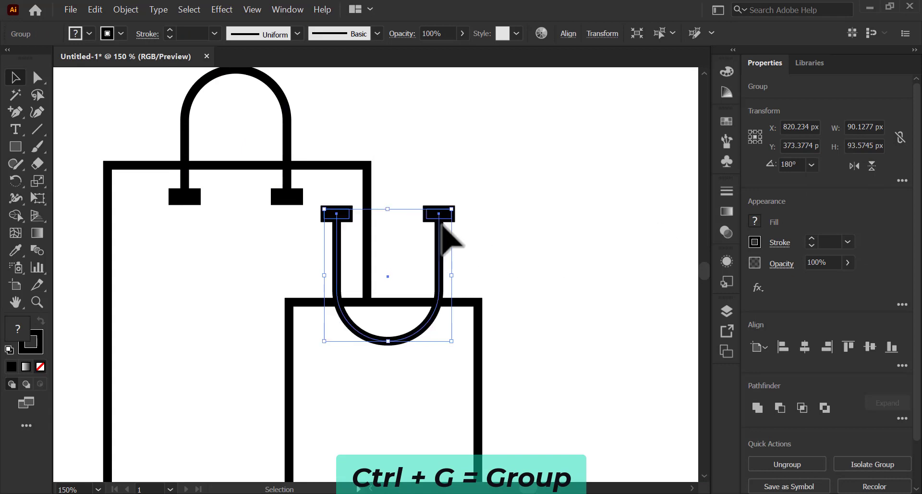
{"action": "left_click_drag", "start_coordinate": [443, 226], "coordinate": [436, 357]}
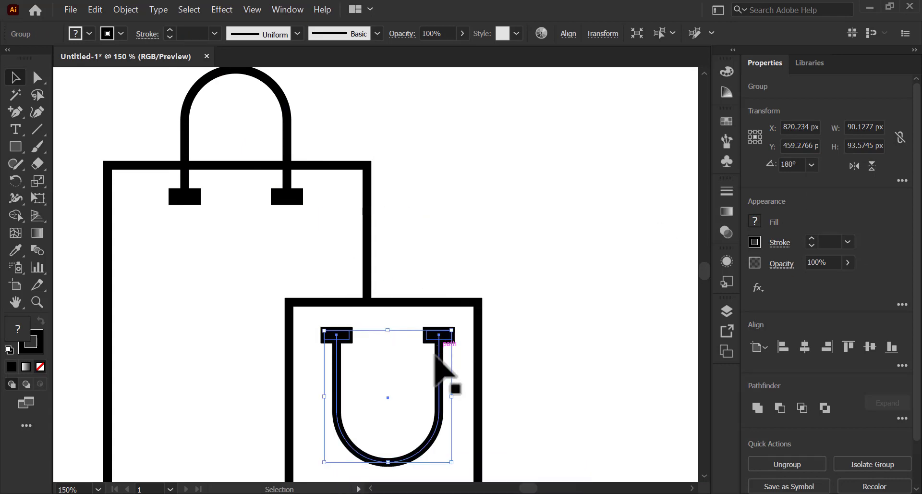
{"action": "left_click_drag", "start_coordinate": [451, 462], "coordinate": [446, 440]}
Zoom out to view both bags and choose the Ellipse tool.
{"action": "key", "text": "ctrl+shift+a"}
{"action": "key", "text": "ctrl+0"}
{"action": "left_click", "coordinate": [16, 147]}
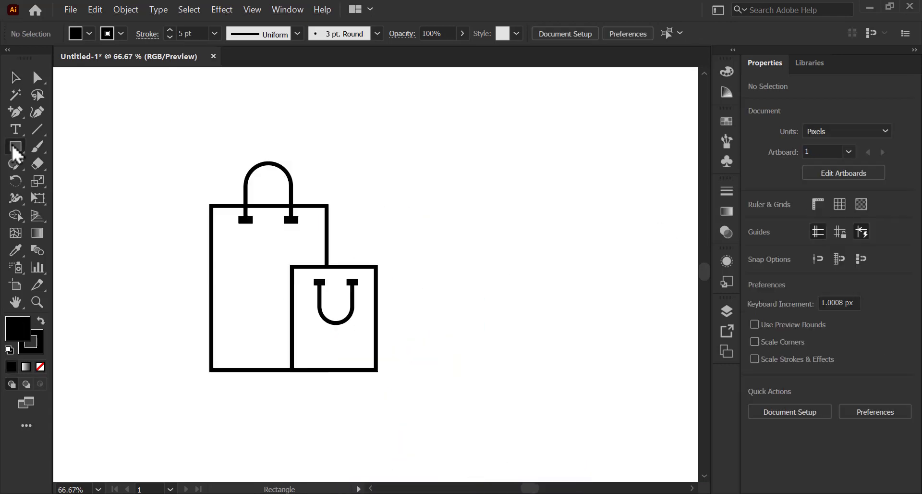
{"action": "left_click_drag", "start_coordinate": [17, 154], "coordinate": [76, 186]}
Draw a circle, move it onto the bags and send it behind them.
{"action": "left_click_drag", "start_coordinate": [352, 159], "coordinate": [388, 210]}
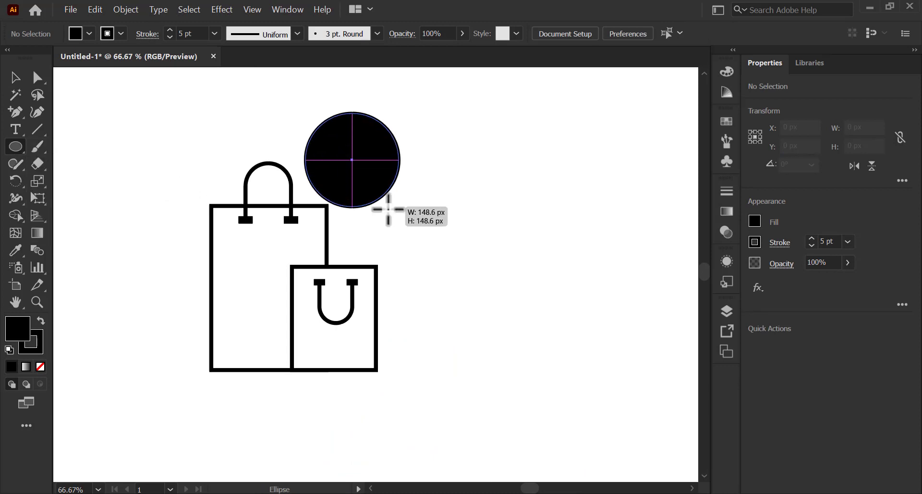
{"action": "left_click", "coordinate": [15, 77]}
{"action": "right_click", "coordinate": [333, 225]}
{"action": "mouse_move", "coordinate": [353, 170]}
{"action": "left_mouse_down"}
{"action": "mouse_move", "coordinate": [333, 226]}
{"action": "mouse_move", "coordinate": [398, 232]}
{"action": "left_mouse_up"}
{"action": "left_click", "coordinate": [485, 448]}
Make the circle a strokeless orange disc and draw a helper rectangle over the tag's top edge.
{"action": "left_click", "coordinate": [755, 242]}
{"action": "left_click", "coordinate": [598, 294]}
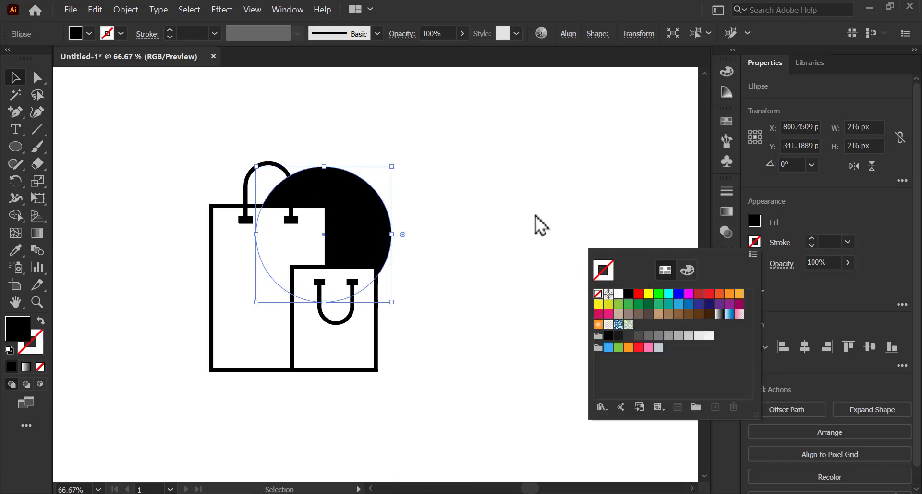
{"action": "left_click", "coordinate": [728, 126]}
{"action": "left_click", "coordinate": [577, 212]}
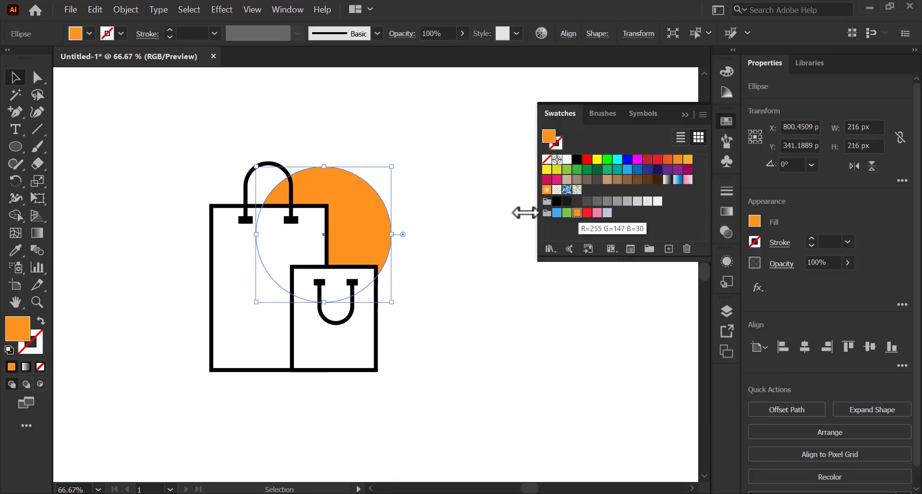
{"action": "left_click", "coordinate": [463, 192]}
{"action": "left_click_drag", "start_coordinate": [198, 132], "coordinate": [308, 232]}
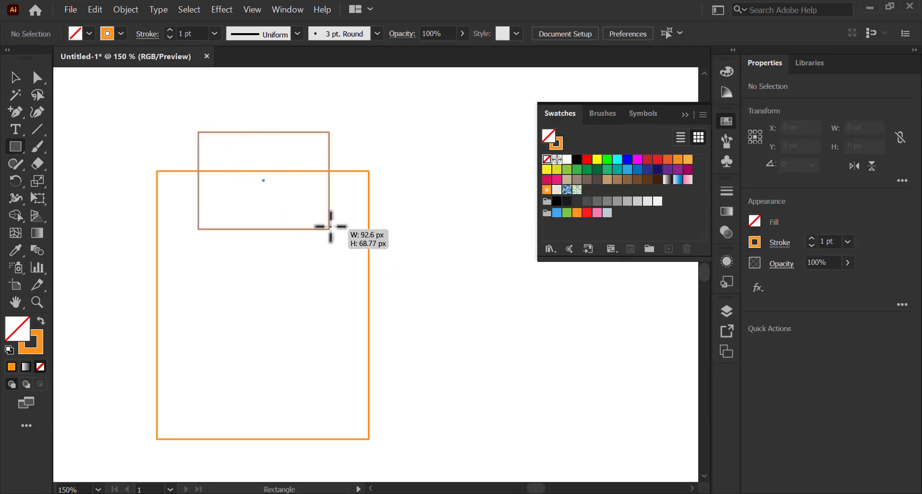
Angle the tag's top by adding anchors at the helper crossings and nudging them up.
{"action": "left_click", "coordinate": [221, 179]}
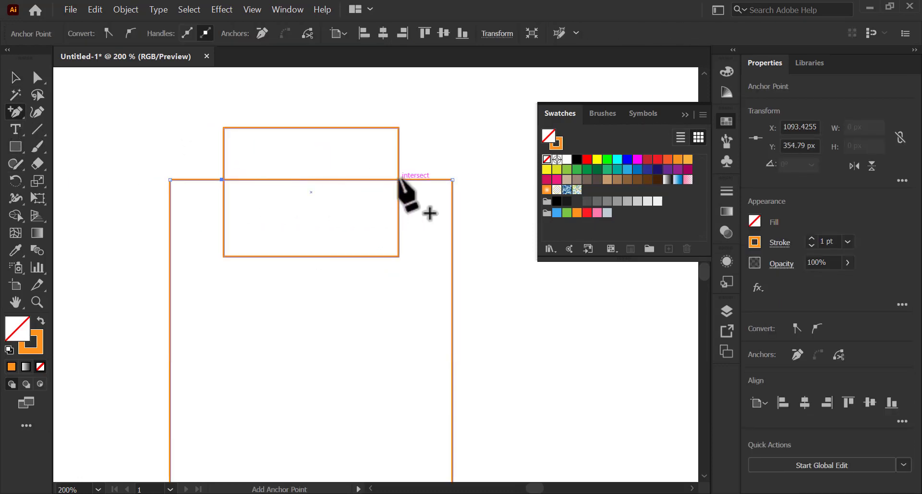
{"action": "left_click", "coordinate": [400, 179]}
{"action": "key", "text": "a"}
{"action": "left_click_drag", "start_coordinate": [226, 151], "coordinate": [425, 217]}
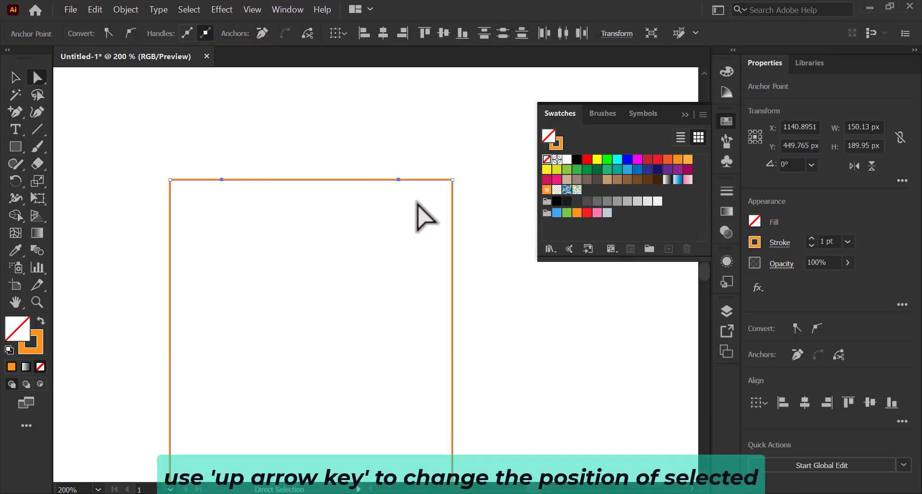
{"action": "key", "text": "Up"}
{"action": "key", "text": "Up"}
{"action": "key", "text": "Up"}
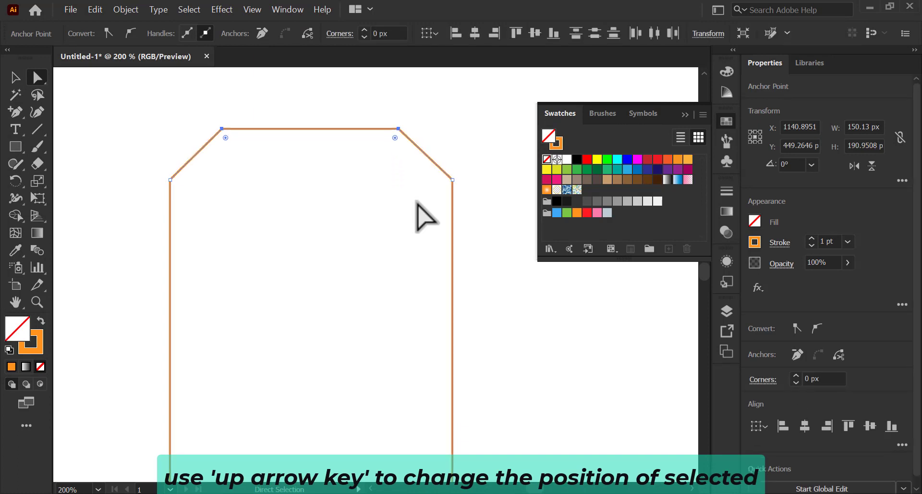
{"action": "key", "text": "Up"}
{"action": "key", "text": "Up"}
{"action": "key", "text": "Up"}
{"action": "key", "text": "ctrl+minus"}
{"action": "left_click_drag", "start_coordinate": [173, 437], "coordinate": [392, 417]}
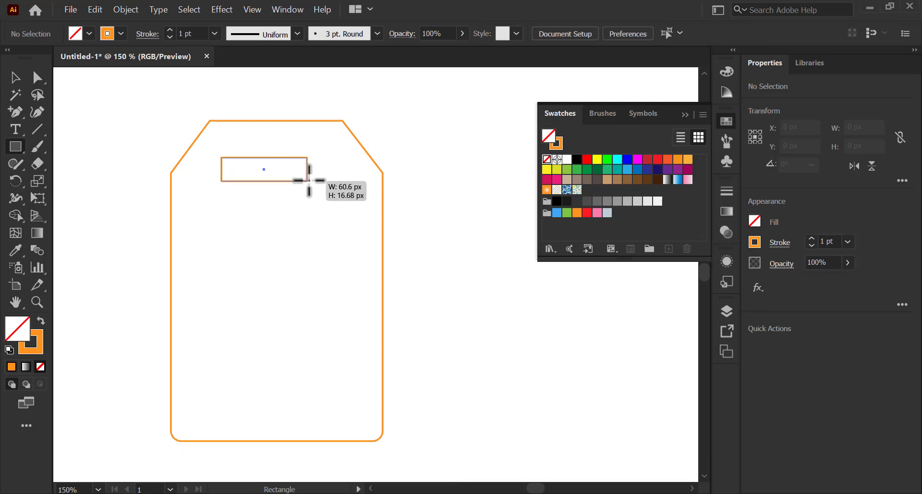
Add a slot rectangle and round a square's corners into a semicircular string loop.
{"action": "left_click_drag", "start_coordinate": [308, 180], "coordinate": [323, 183]}
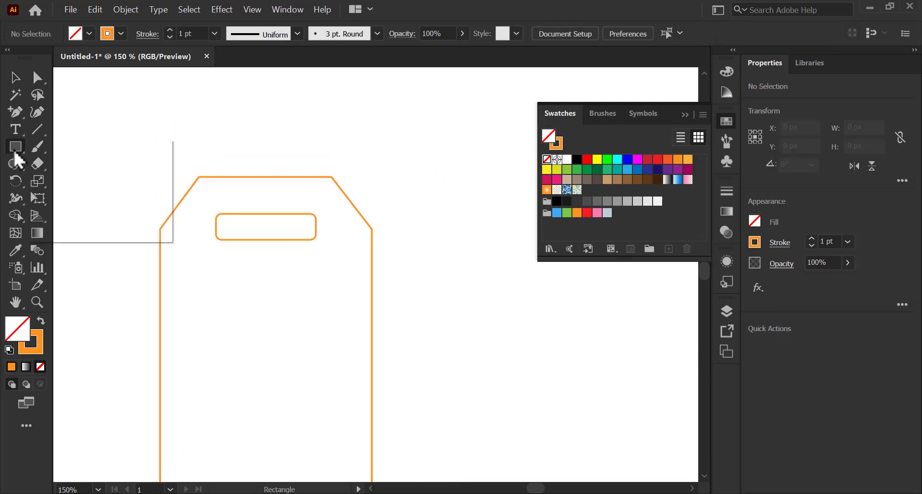
{"action": "left_click_drag", "start_coordinate": [253, 98], "coordinate": [395, 239]}
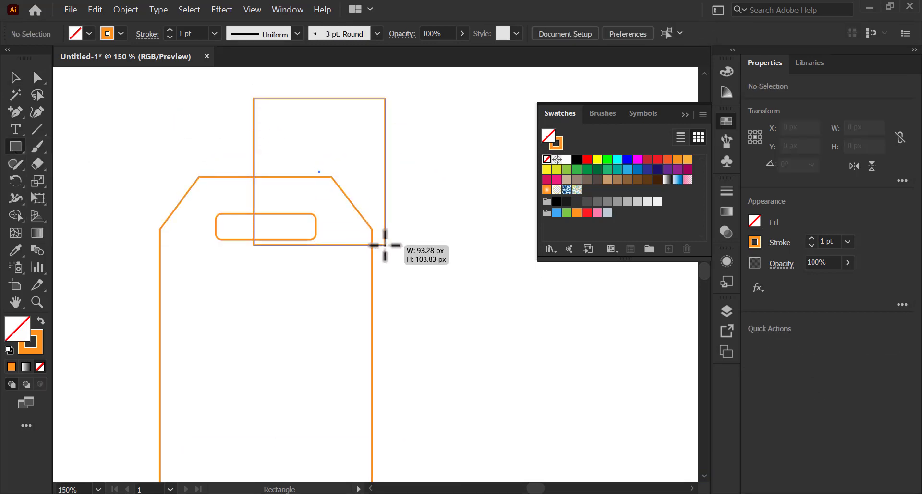
{"action": "key", "text": "a"}
{"action": "left_click", "coordinate": [395, 98]}
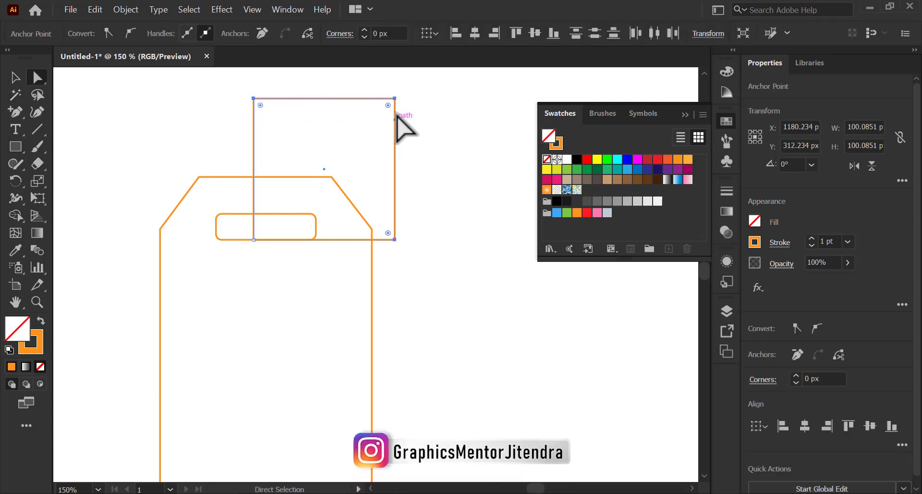
{"action": "left_click", "coordinate": [388, 223], "text": "shift"}
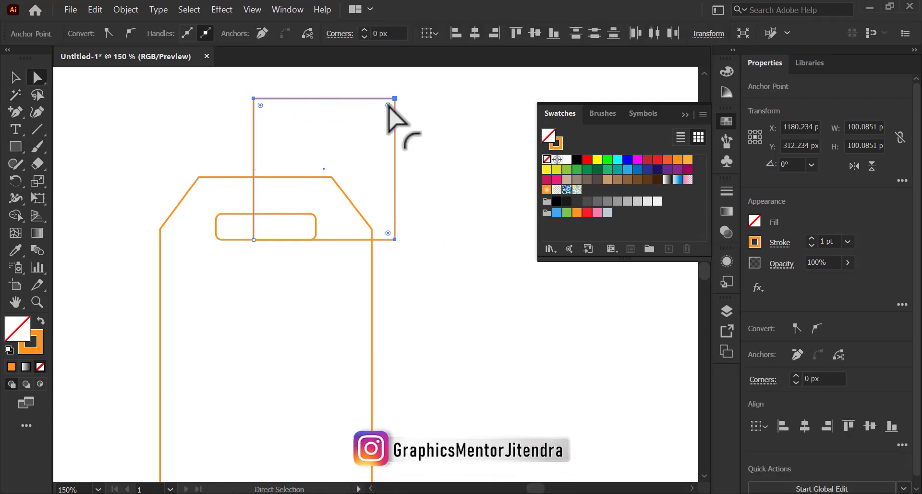
{"action": "left_click_drag", "start_coordinate": [369, 122], "coordinate": [359, 131]}
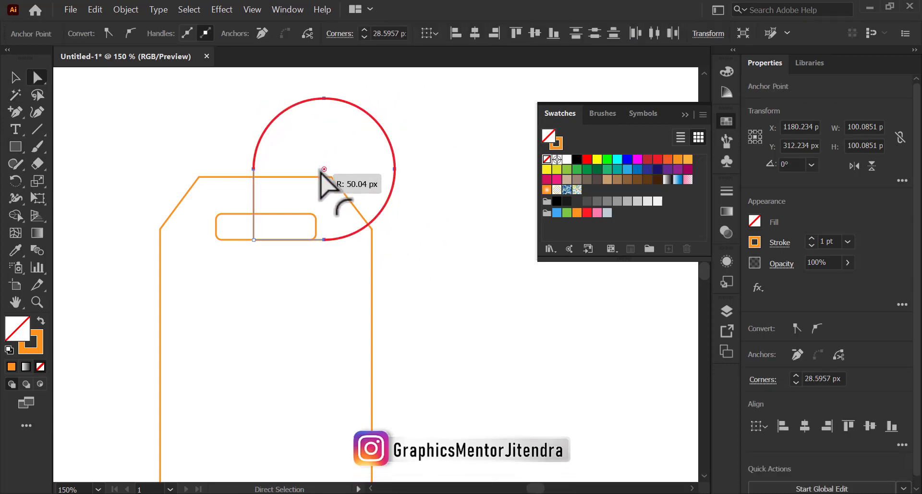
{"action": "left_click_drag", "start_coordinate": [353, 160], "coordinate": [315, 177]}
Give all tag shapes a 6 pt black stroke and place an orange circle copy over the tag.
{"action": "key", "text": "v"}
{"action": "key", "text": "ctrl+a"}
{"action": "left_click", "coordinate": [811, 239]}
{"action": "left_click", "coordinate": [810, 239]}
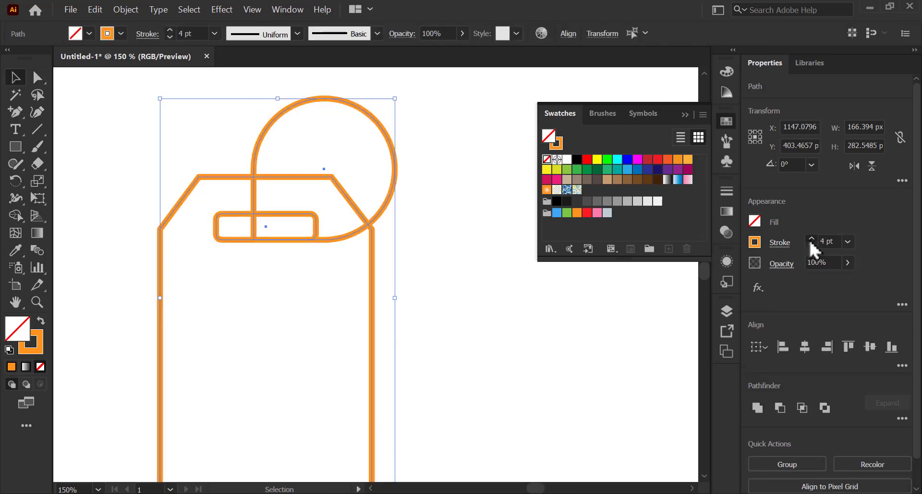
{"action": "left_click", "coordinate": [810, 239]}
{"action": "left_click", "coordinate": [755, 241]}
{"action": "left_click", "coordinate": [608, 335]}
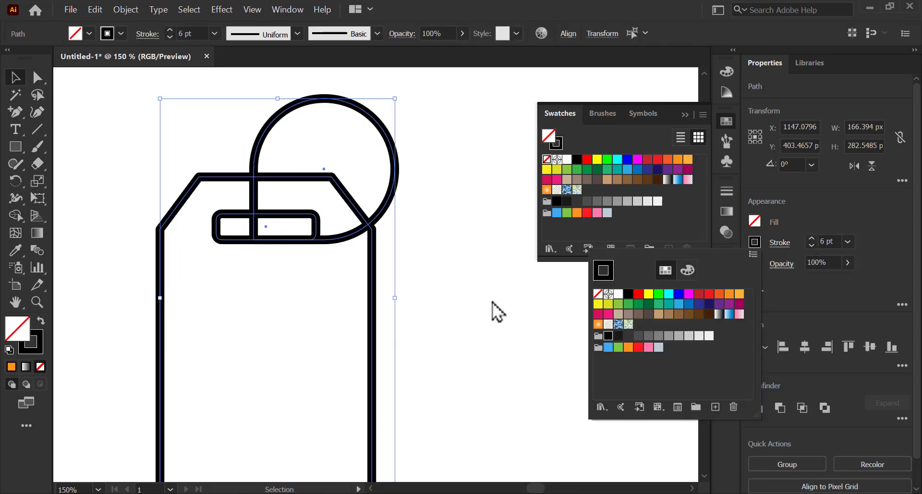
{"action": "left_click", "coordinate": [494, 313]}
{"action": "key", "text": "ctrl+minus"}
{"action": "left_click_drag", "start_coordinate": [118, 283], "coordinate": [454, 291]}
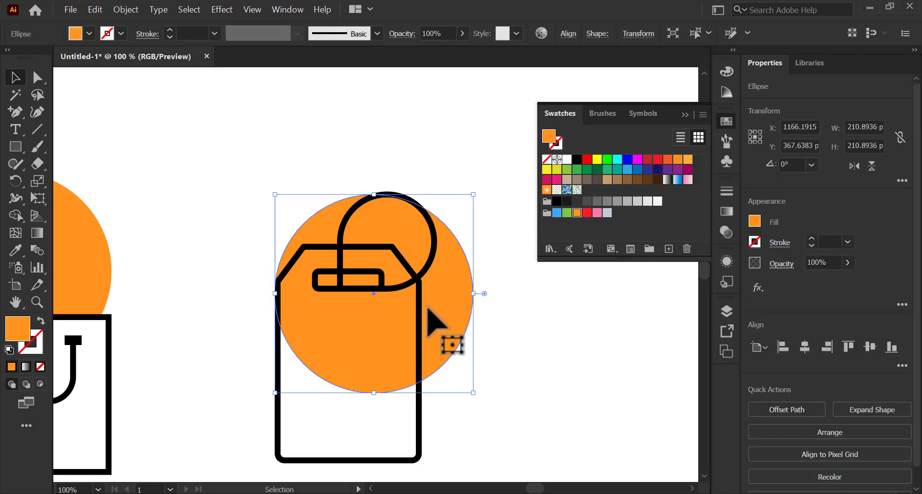
Shift the orange circle, enlarge the tag and fill its body white.
{"action": "mouse_move", "coordinate": [439, 322]}
{"action": "left_mouse_down"}
{"action": "mouse_move", "coordinate": [472, 321]}
{"action": "mouse_move", "coordinate": [482, 354]}
{"action": "left_mouse_up"}
{"action": "left_click", "coordinate": [436, 241]}
{"action": "left_click_drag", "start_coordinate": [437, 191], "coordinate": [453, 185]}
{"action": "left_click", "coordinate": [567, 159]}
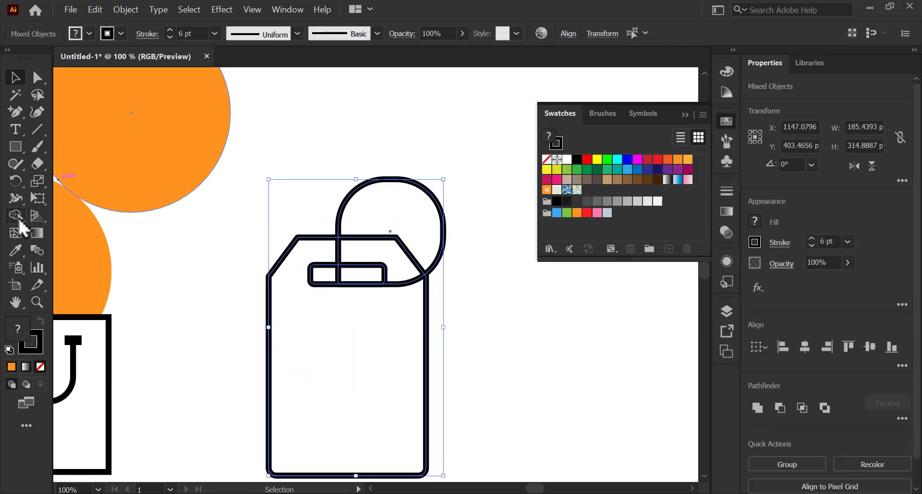
Trim the loop arc inside the tag and the slot divider with Shape Builder.
{"action": "left_click", "coordinate": [15, 215]}
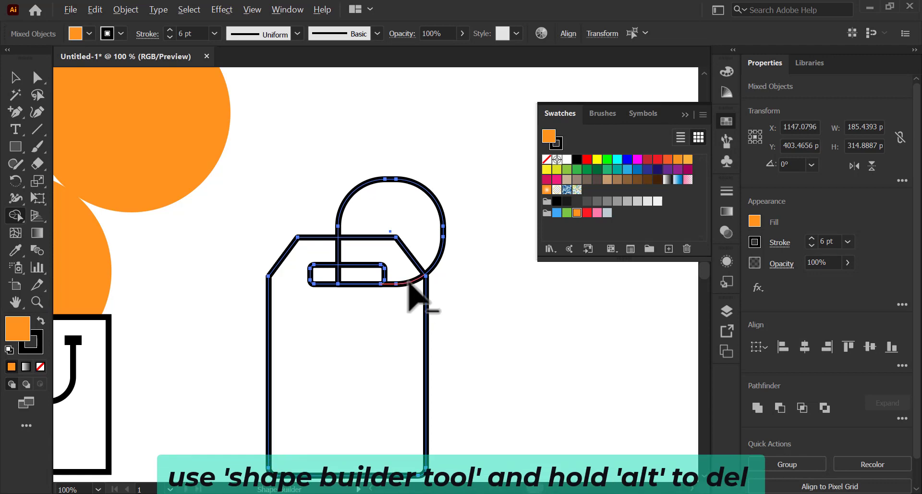
{"action": "left_click", "coordinate": [408, 283], "text": "alt"}
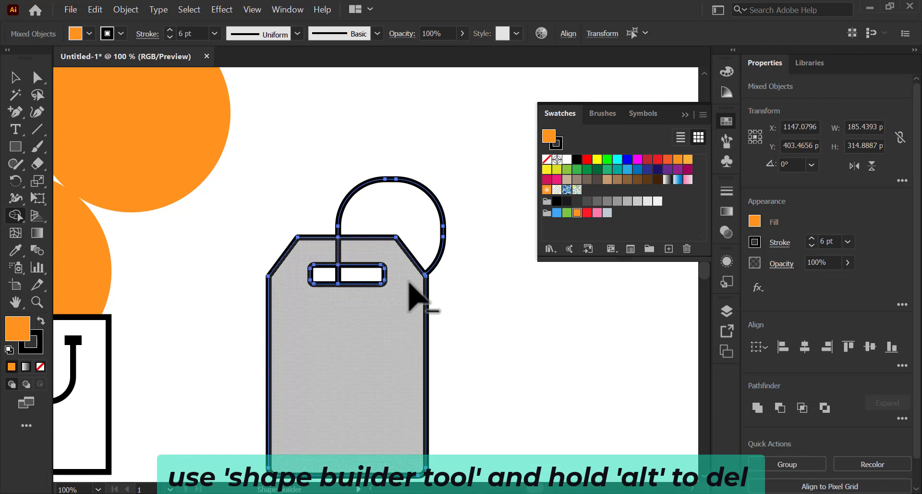
{"action": "left_click", "coordinate": [337, 279], "text": "alt"}
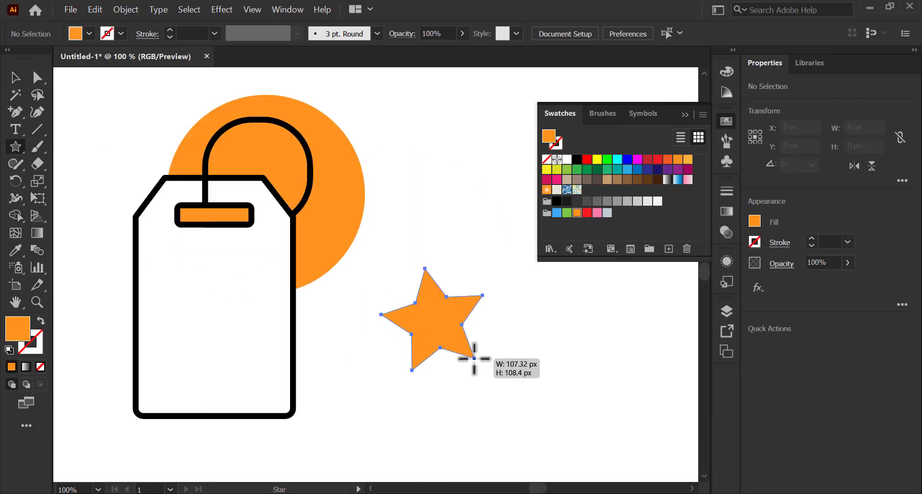
Draw a cyan star with a black outline and move it into the tag's centre.
{"action": "left_click_drag", "start_coordinate": [464, 349], "coordinate": [484, 361]}
{"action": "key", "text": "v"}
{"action": "left_click", "coordinate": [618, 159]}
{"action": "left_click", "coordinate": [558, 144]}
{"action": "left_click", "coordinate": [557, 201]}
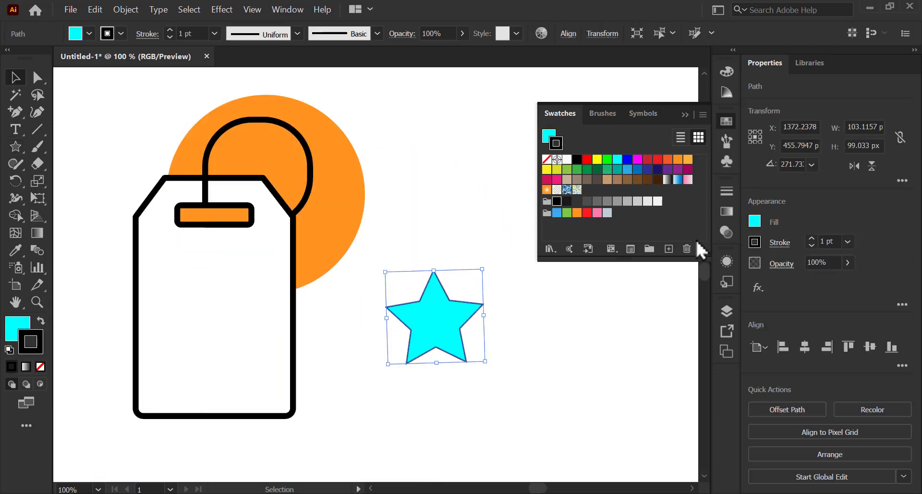
{"action": "left_click", "coordinate": [779, 242]}
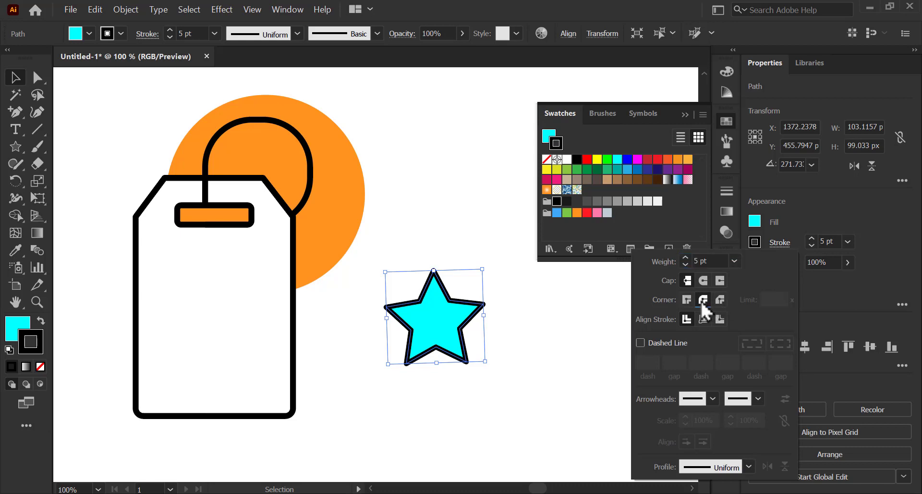
{"action": "left_click_drag", "start_coordinate": [435, 317], "coordinate": [207, 317]}
Draw a short line left of the tag and duplicate it slightly below.
{"action": "key", "text": "backslash"}
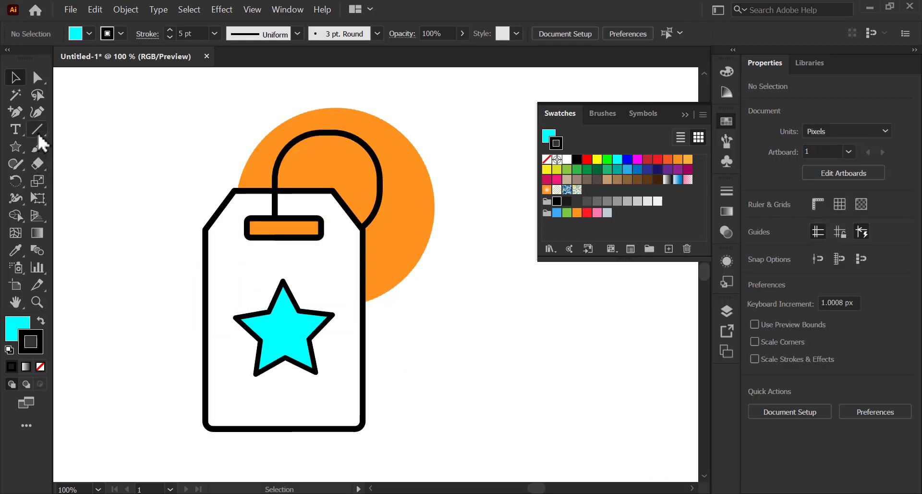
{"action": "left_click_drag", "start_coordinate": [159, 230], "coordinate": [126, 230]}
{"action": "key", "text": "ctrl+plus"}
{"action": "key", "text": "v"}
{"action": "left_click_drag", "start_coordinate": [260, 220], "coordinate": [230, 244]}
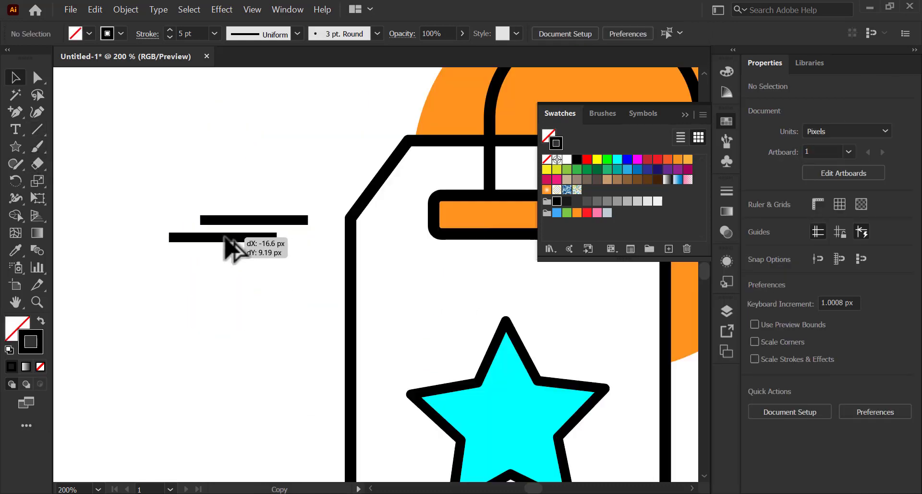
Copy the line pair down the tag's left side as motion lines.
{"action": "left_click_drag", "start_coordinate": [246, 317], "coordinate": [340, 402]}
{"action": "scroll", "coordinate": [339, 401], "scroll_direction": "down", "scroll_amount": 3}
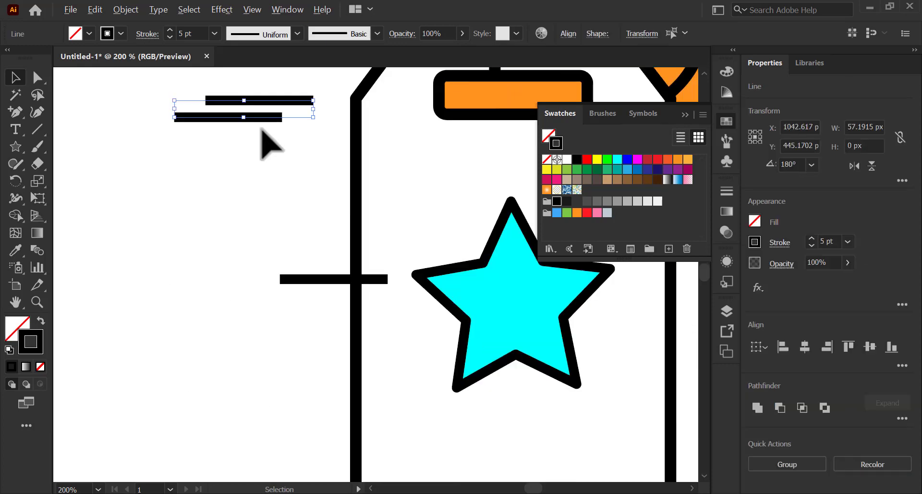
{"action": "left_click_drag", "start_coordinate": [262, 122], "coordinate": [362, 463]}
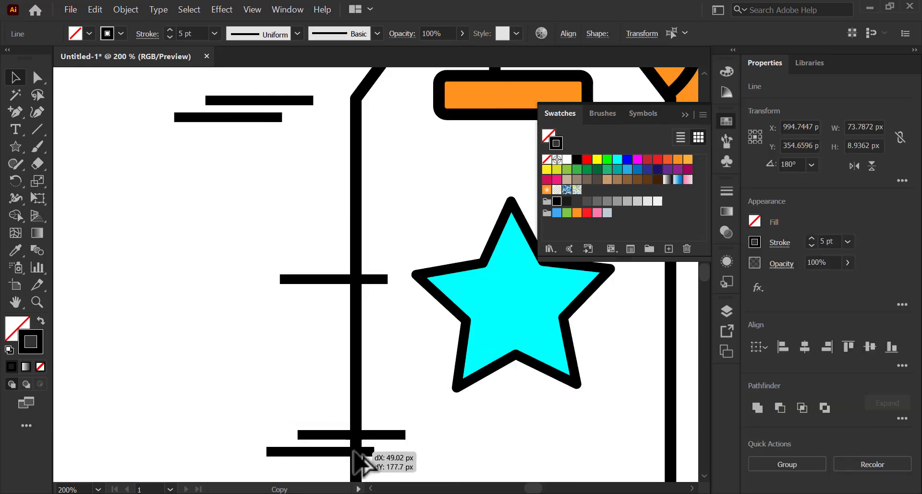
Group the tag, star and lines, tilt the group slightly, and move the orange circle down.
{"action": "key", "text": "ctrl+minus"}
{"action": "key", "text": "ctrl+a"}
{"action": "right_click", "coordinate": [358, 370]}
{"action": "left_click", "coordinate": [401, 283]}
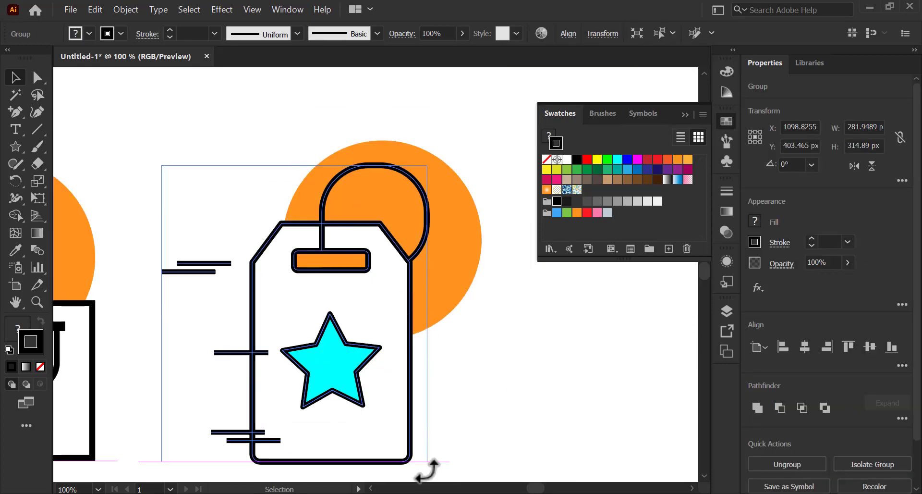
{"action": "left_click_drag", "start_coordinate": [427, 465], "coordinate": [370, 464]}
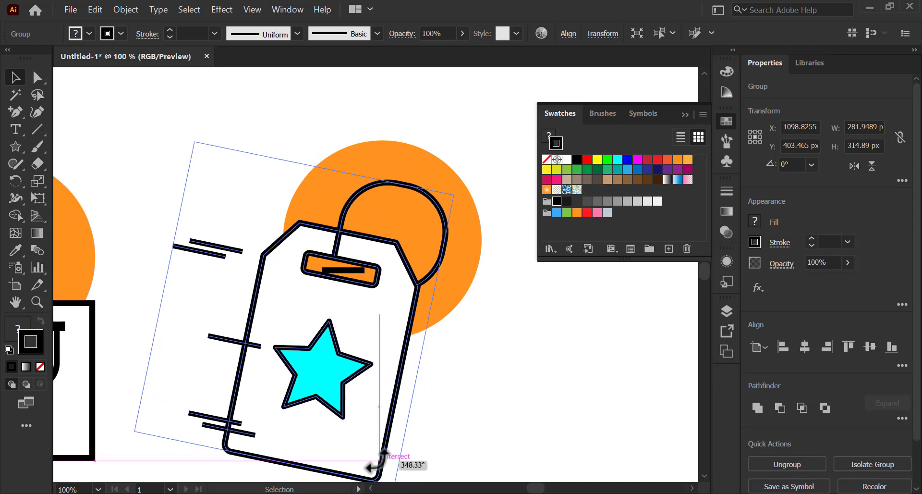
{"action": "left_click", "coordinate": [350, 278]}
{"action": "left_click_drag", "start_coordinate": [450, 322], "coordinate": [452, 355]}
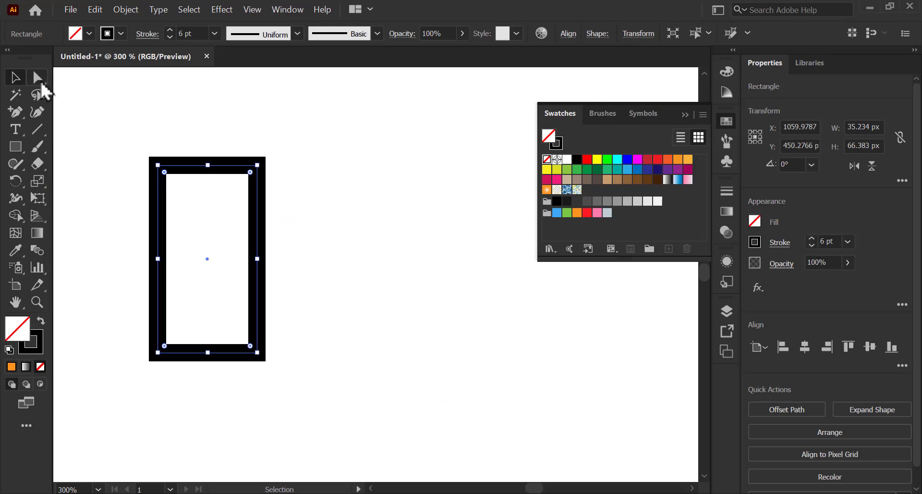
Round the rectangle's bottom corners into a U-shaped arch and shorten it.
{"action": "left_click_drag", "start_coordinate": [231, 336], "coordinate": [299, 387]}
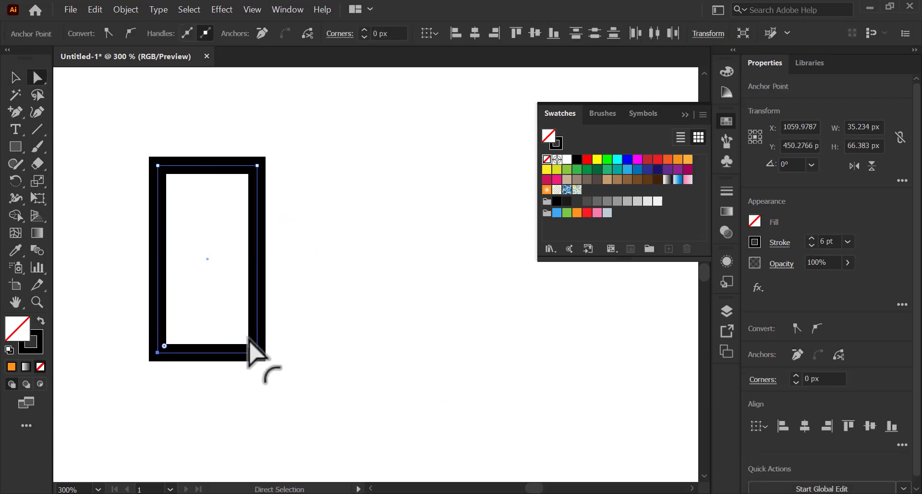
{"action": "mouse_move", "coordinate": [249, 339]}
{"action": "left_mouse_down"}
{"action": "mouse_move", "coordinate": [282, 288]}
{"action": "mouse_move", "coordinate": [289, 218]}
{"action": "left_mouse_up"}
{"action": "left_click_drag", "start_coordinate": [173, 181], "coordinate": [181, 206]}
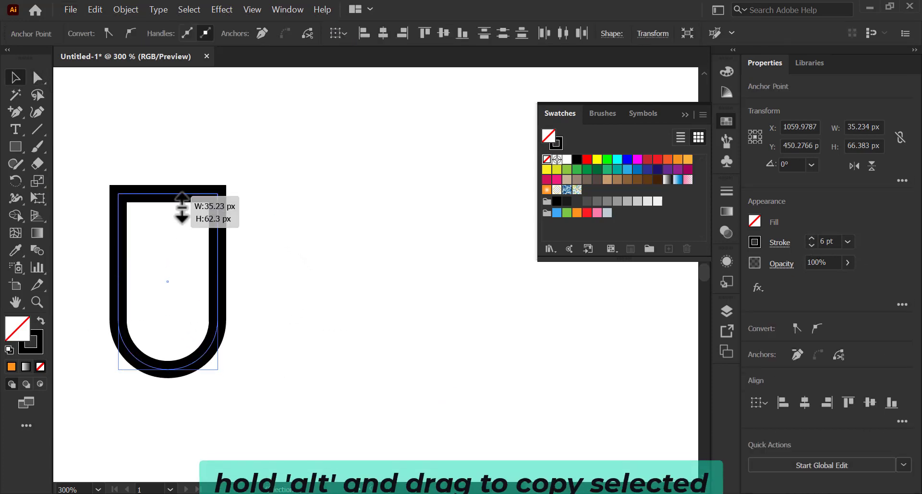
Repeat the arch into a row of seven for the awning and draw the shop body beneath.
{"action": "left_click_drag", "start_coordinate": [216, 278], "coordinate": [315, 278]}
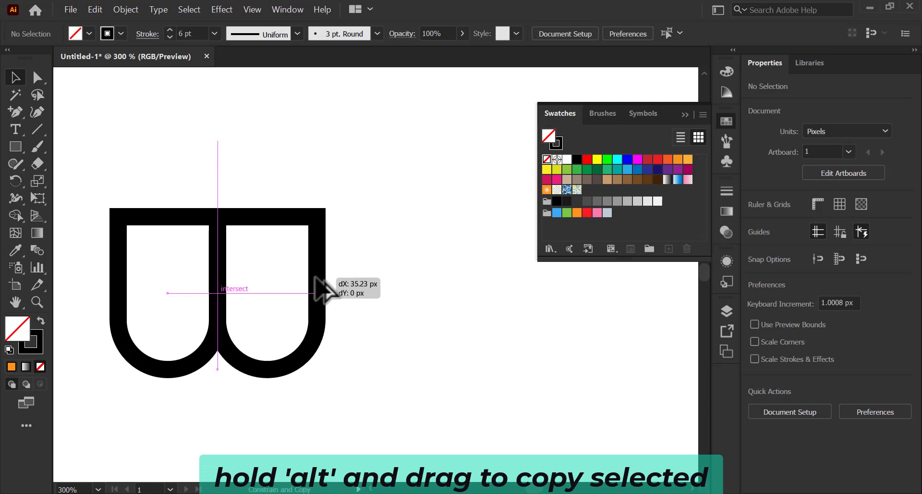
{"action": "key", "text": "ctrl+d"}
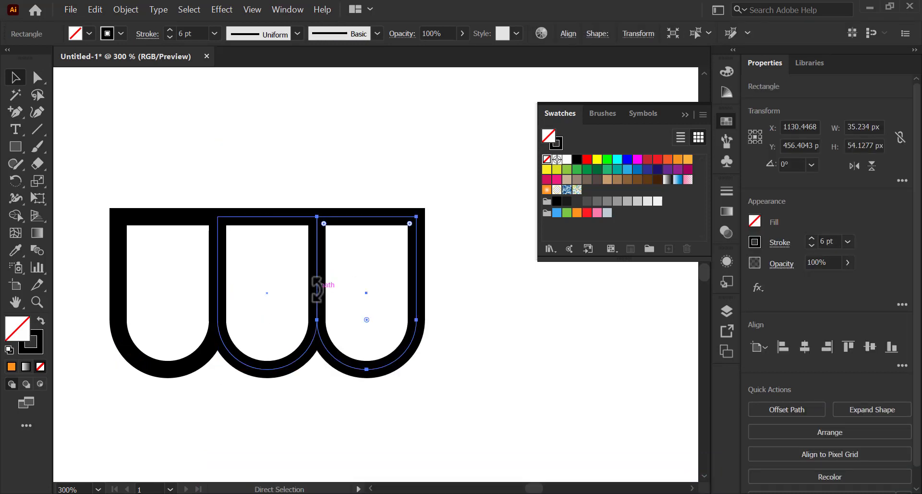
{"action": "key", "text": "ctrl+d"}
{"action": "key", "text": "ctrl+d"}
{"action": "key", "text": "ctrl+d"}
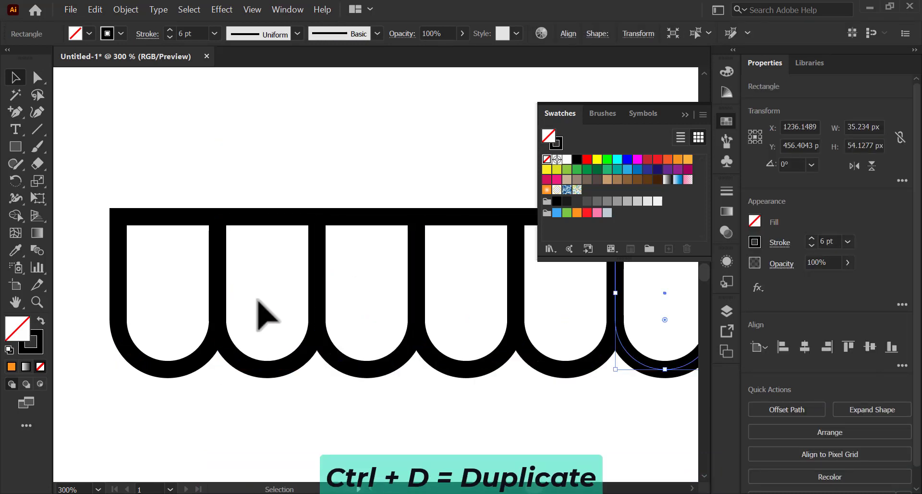
{"action": "scroll", "coordinate": [196, 314], "scroll_direction": "down", "scroll_amount": 2}
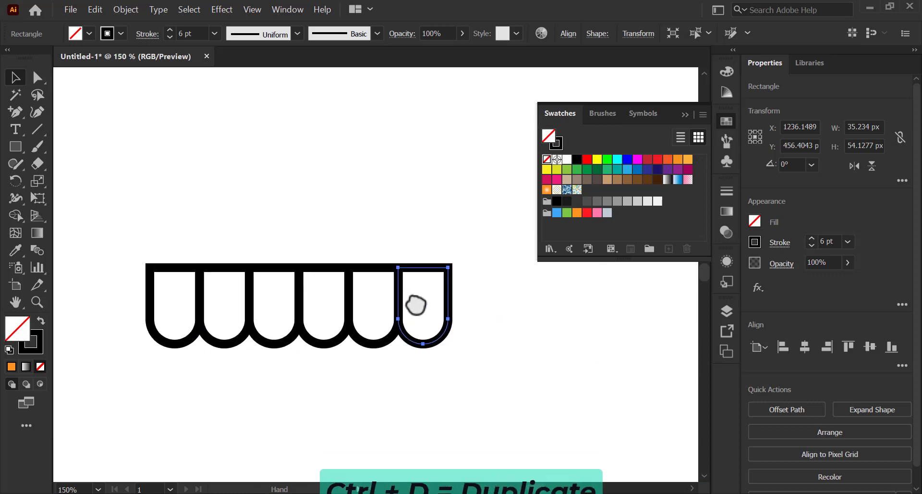
{"action": "key", "text": "ctrl+d"}
{"action": "key", "text": "m"}
{"action": "mouse_move", "coordinate": [165, 310]}
{"action": "left_mouse_down"}
{"action": "mouse_move", "coordinate": [422, 417]}
{"action": "mouse_move", "coordinate": [473, 458]}
{"action": "left_mouse_up"}
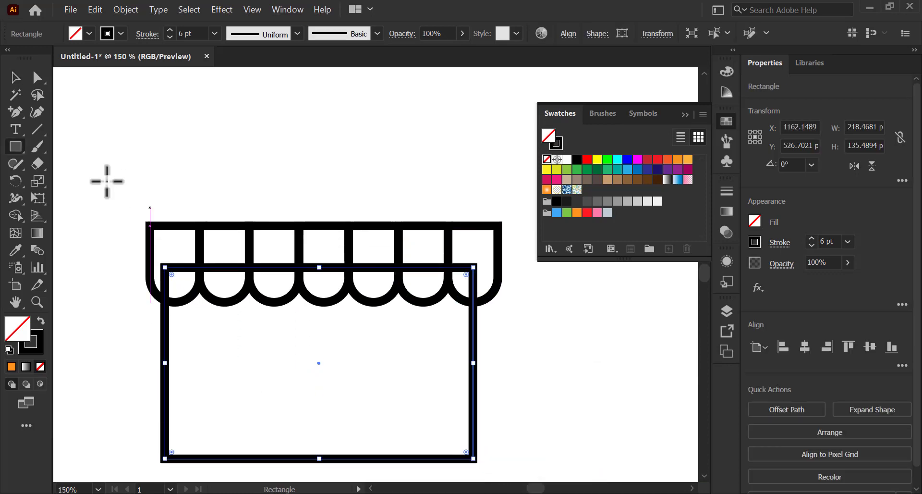
Send the shop body rectangle behind the awning.
{"action": "left_click", "coordinate": [15, 78]}
{"action": "right_click", "coordinate": [168, 123]}
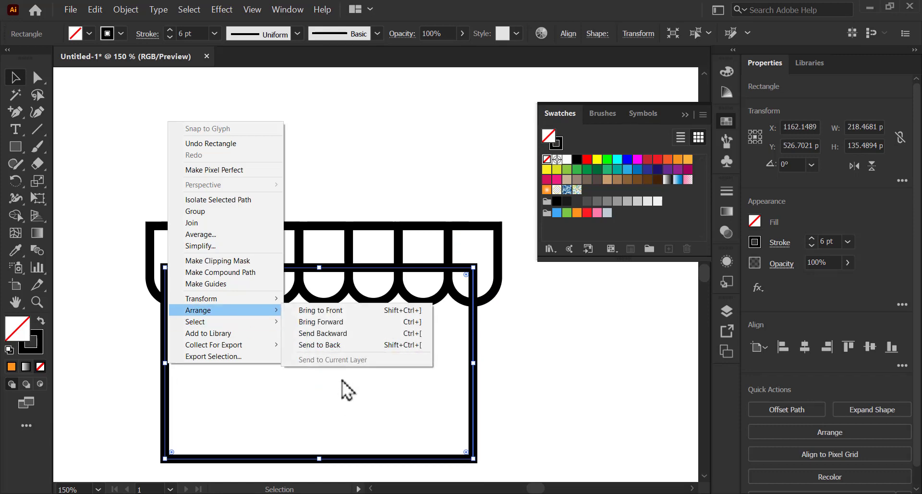
{"action": "left_click", "coordinate": [339, 350]}
{"action": "left_click", "coordinate": [499, 250]}
Fill the awning white and colour every other arch cyan.
{"action": "left_click", "coordinate": [567, 159]}
{"action": "left_click", "coordinate": [233, 309]}
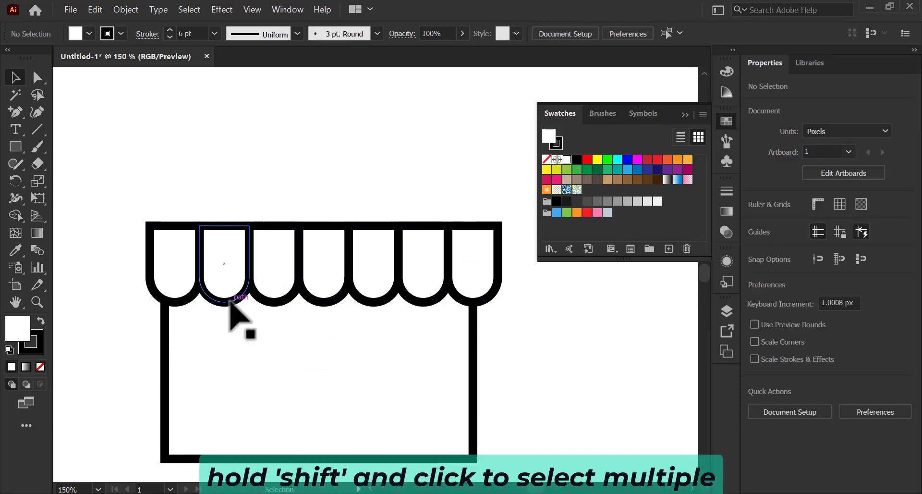
{"action": "left_click", "coordinate": [223, 268]}
{"action": "left_click", "coordinate": [326, 300], "text": "shift"}
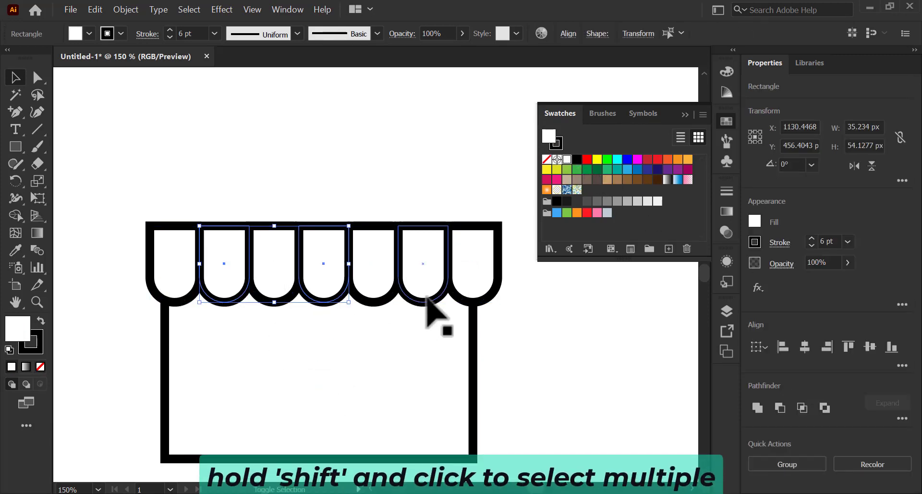
{"action": "left_click", "coordinate": [617, 159]}
{"action": "key", "text": "ctrl+shift+a"}
Draw a tall white door and copy it into a square window beside it.
{"action": "key", "text": "m"}
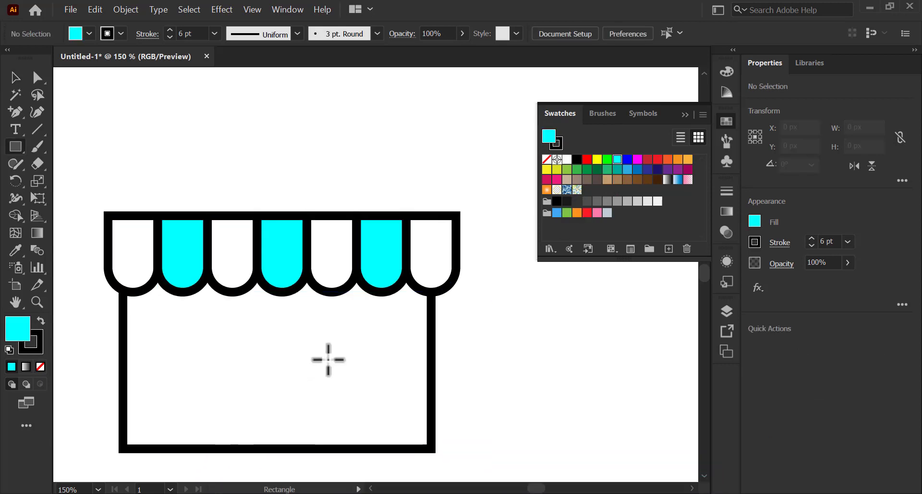
{"action": "left_click_drag", "start_coordinate": [336, 344], "coordinate": [396, 442]}
{"action": "left_click", "coordinate": [567, 160]}
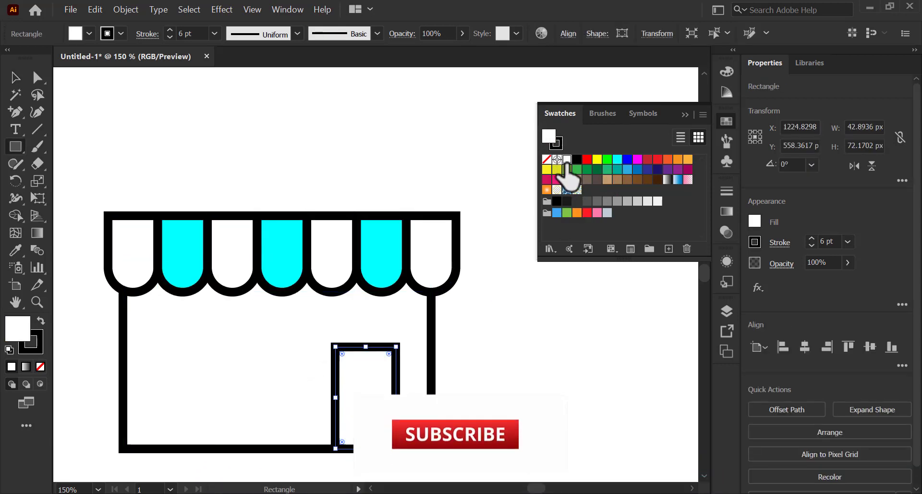
{"action": "key", "text": "v"}
{"action": "left_click_drag", "start_coordinate": [376, 344], "coordinate": [377, 322]}
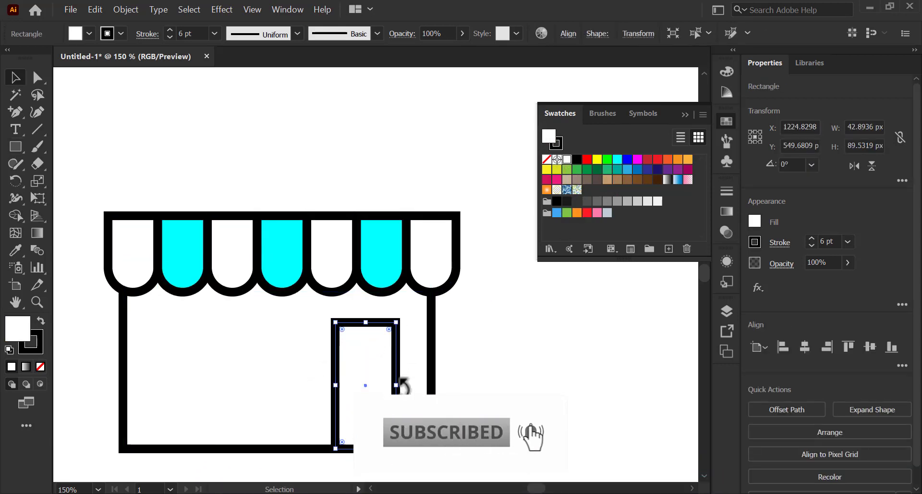
{"action": "left_click_drag", "start_coordinate": [402, 389], "coordinate": [299, 389]}
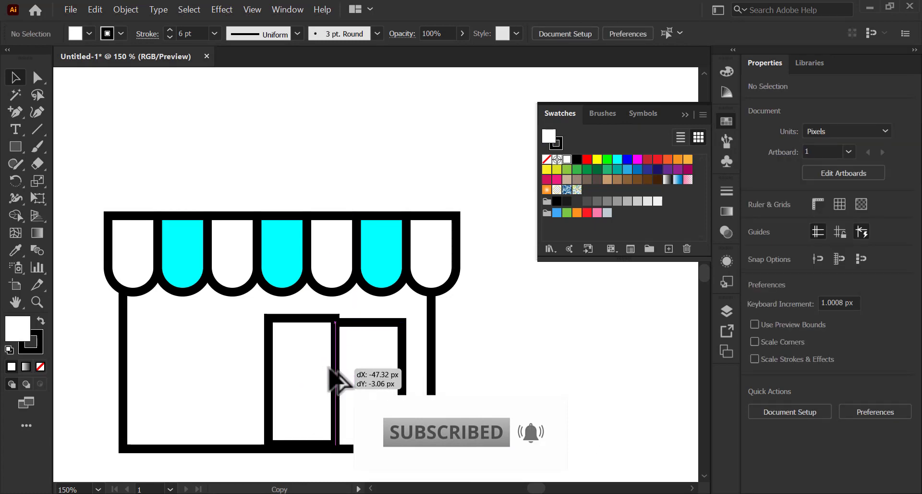
{"action": "left_click_drag", "start_coordinate": [270, 449], "coordinate": [428, 387]}
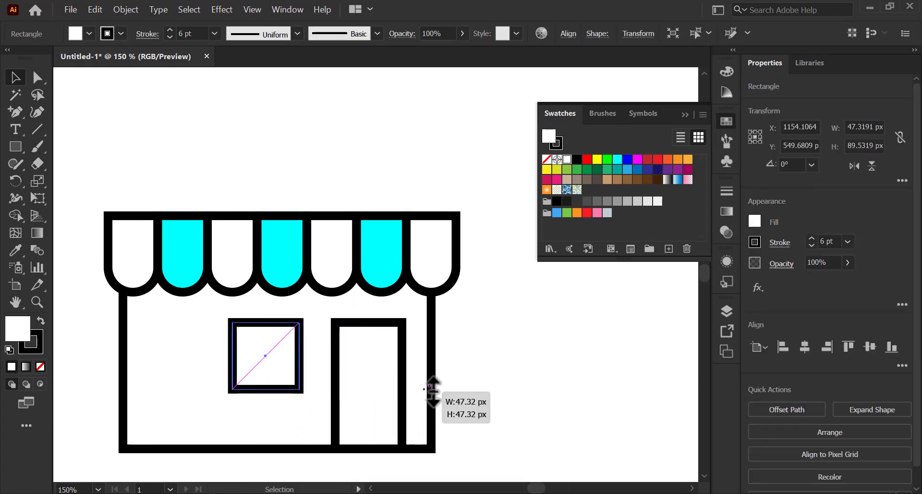
{"action": "left_click", "coordinate": [402, 386], "text": "shift"}
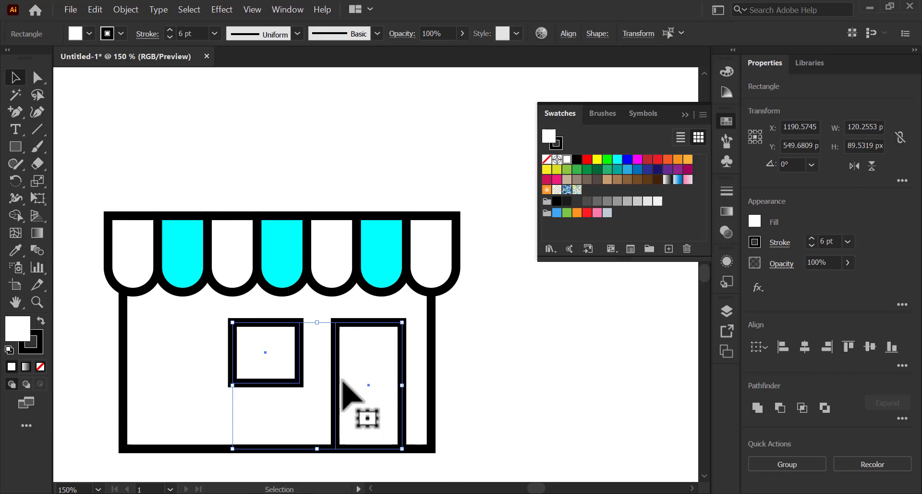
{"action": "left_click_drag", "start_coordinate": [337, 385], "coordinate": [326, 384]}
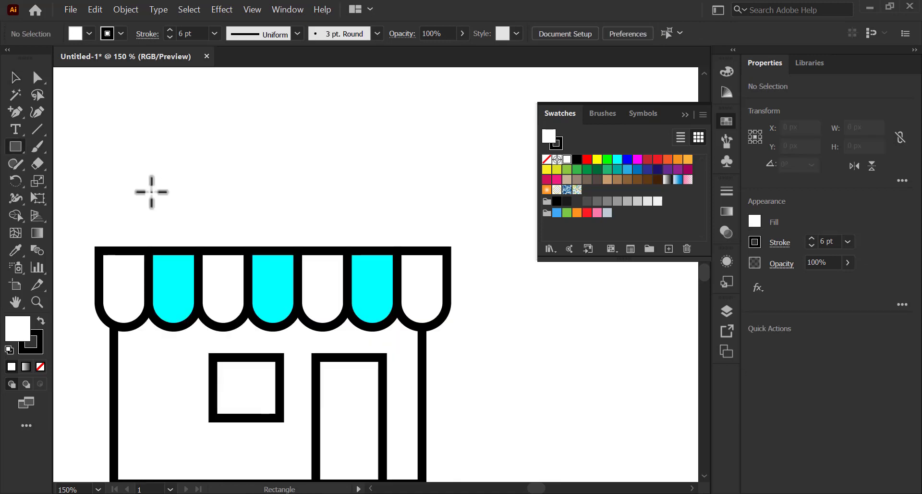
Draw a roof rectangle above the awning and slant its sides into a trapezoid.
{"action": "left_click_drag", "start_coordinate": [148, 189], "coordinate": [407, 251]}
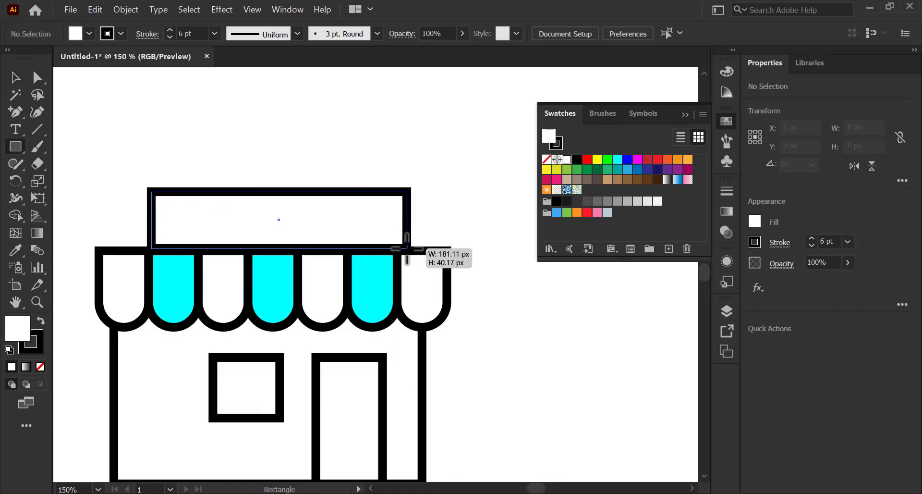
{"action": "key", "text": "a"}
{"action": "left_click_drag", "start_coordinate": [148, 250], "coordinate": [107, 247]}
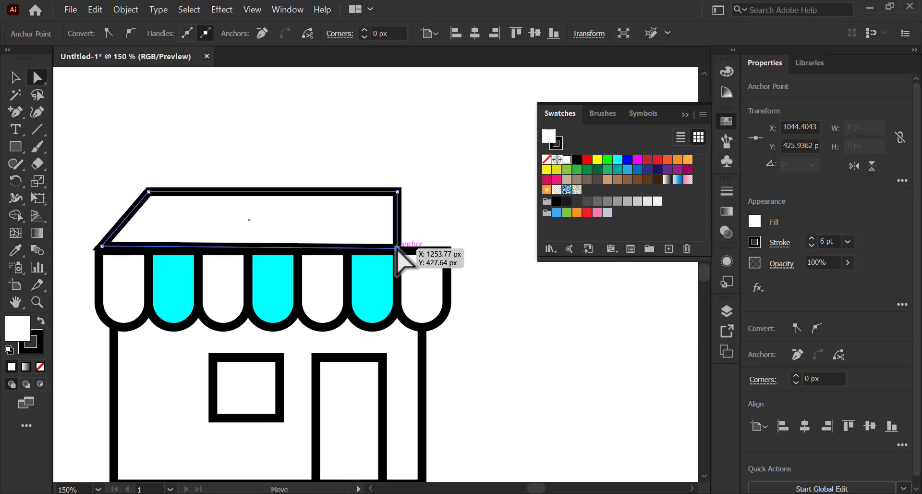
{"action": "left_click_drag", "start_coordinate": [397, 248], "coordinate": [452, 246]}
{"action": "key", "text": "v"}
{"action": "key", "text": "ctrl+a"}
{"action": "left_click", "coordinate": [780, 242]}
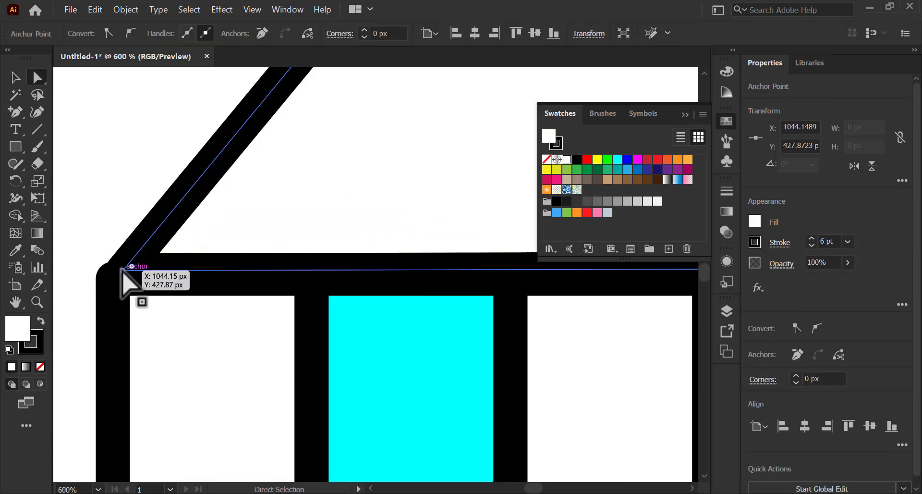
Draw four diagonal stripe lines across the roof.
{"action": "key", "text": "backslash"}
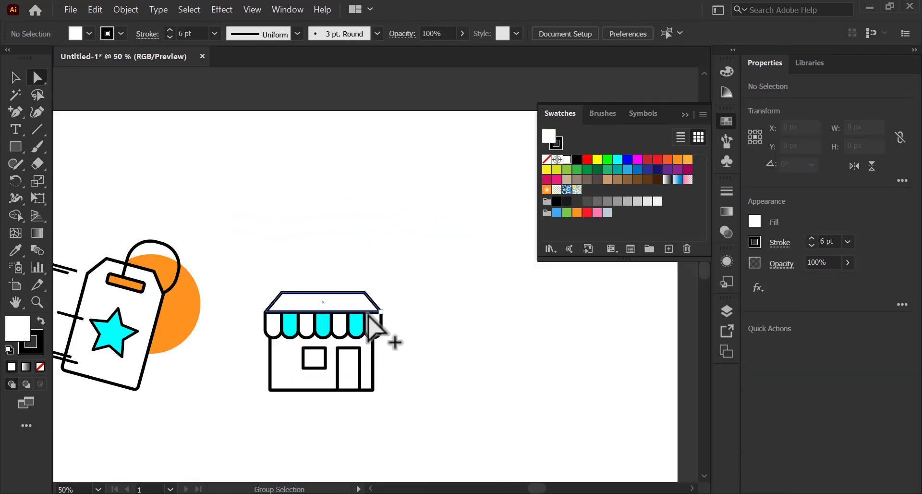
{"action": "left_click_drag", "start_coordinate": [181, 266], "coordinate": [210, 208]}
{"action": "left_click_drag", "start_coordinate": [231, 267], "coordinate": [251, 208]}
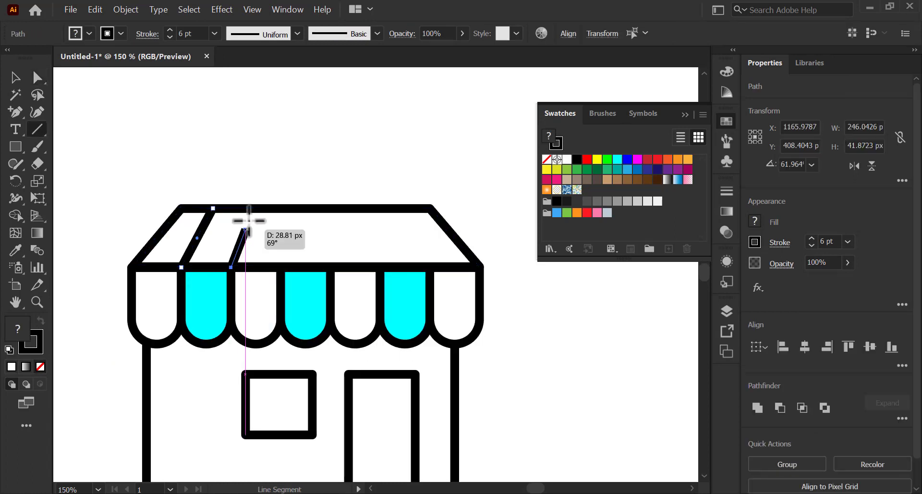
{"action": "left_click_drag", "start_coordinate": [280, 267], "coordinate": [285, 208]}
{"action": "left_click_drag", "start_coordinate": [330, 267], "coordinate": [330, 209]}
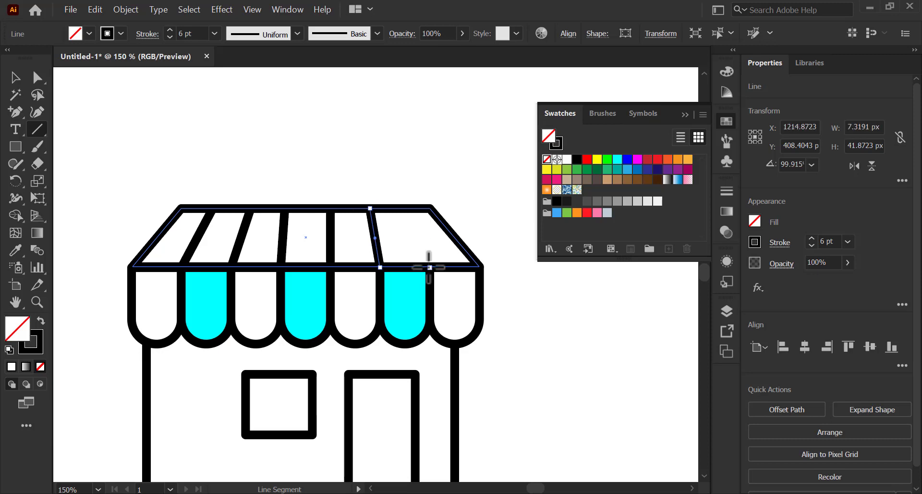
{"action": "left_click_drag", "start_coordinate": [408, 210], "coordinate": [407, 208]}
Snap a stripe line's end onto the roof edge.
{"action": "key", "text": "ctrl+a"}
{"action": "key", "text": "shift+m"}
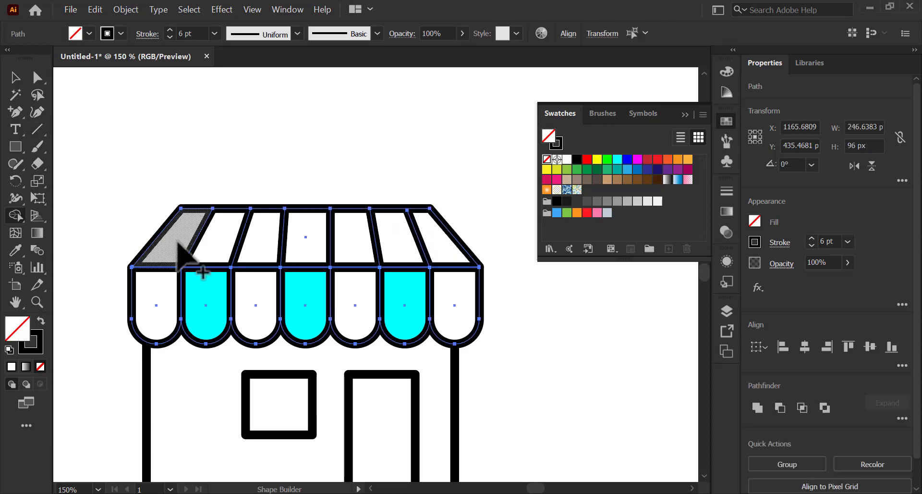
{"action": "key", "text": "v"}
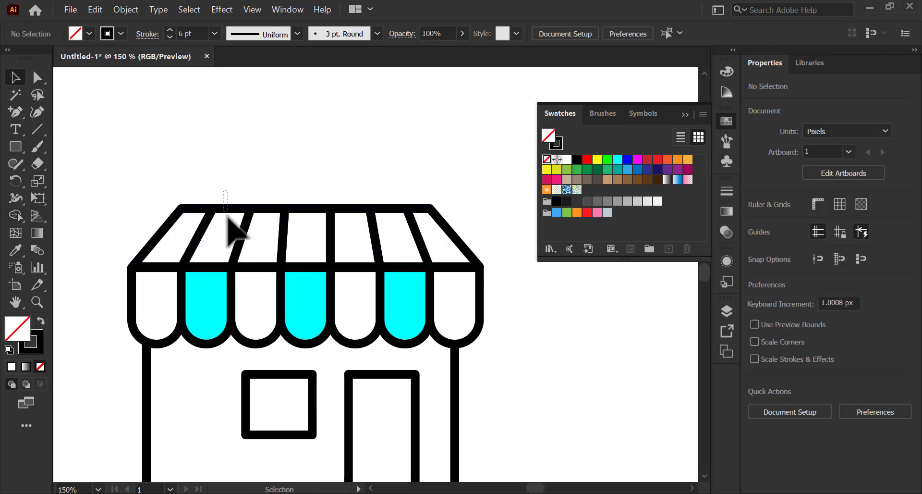
{"action": "left_click", "coordinate": [312, 247]}
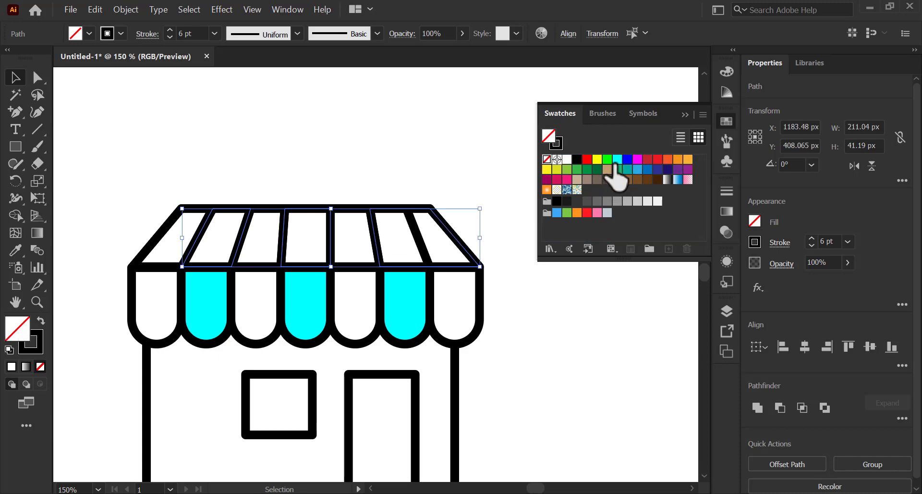
{"action": "key", "text": "a"}
{"action": "scroll", "coordinate": [416, 213], "scroll_direction": "up", "scroll_amount": 5}
{"action": "left_click_drag", "start_coordinate": [377, 206], "coordinate": [376, 187]}
{"action": "scroll", "coordinate": [384, 211], "scroll_direction": "down", "scroll_amount": 5}
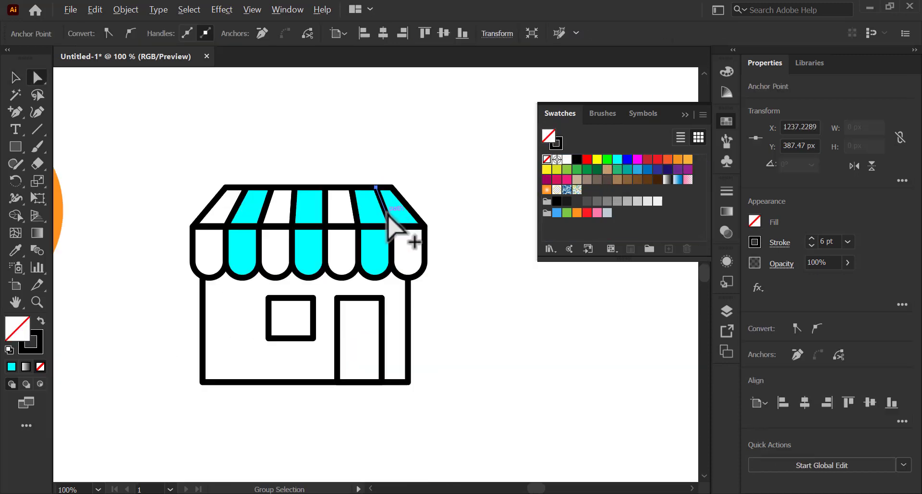
{"action": "scroll", "coordinate": [391, 227], "scroll_direction": "up", "scroll_amount": 3}
Fill alternating roof stripes cyan with Shape Builder.
{"action": "key", "text": "shift+m"}
{"action": "scroll", "coordinate": [389, 242], "scroll_direction": "down", "scroll_amount": 2}
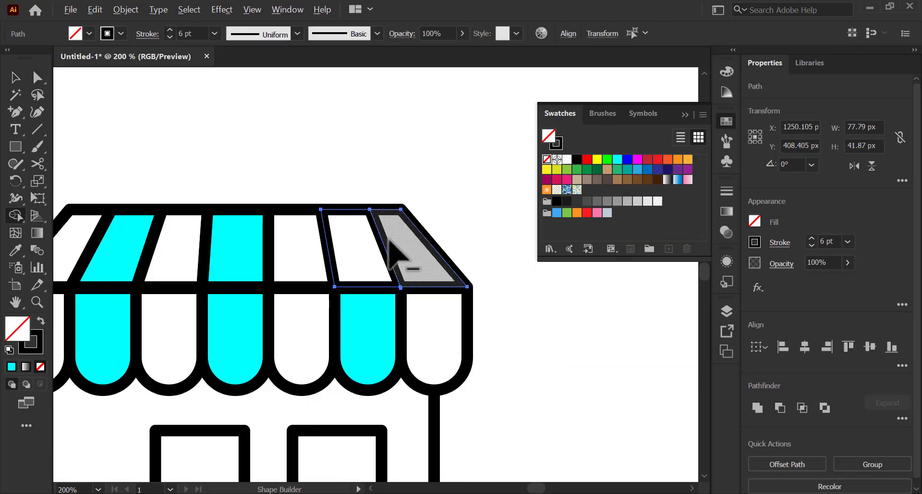
{"action": "left_click", "coordinate": [375, 255]}
{"action": "key", "text": "v"}
{"action": "left_click", "coordinate": [411, 166]}
{"action": "scroll", "coordinate": [440, 171], "scroll_direction": "down", "scroll_amount": 2}
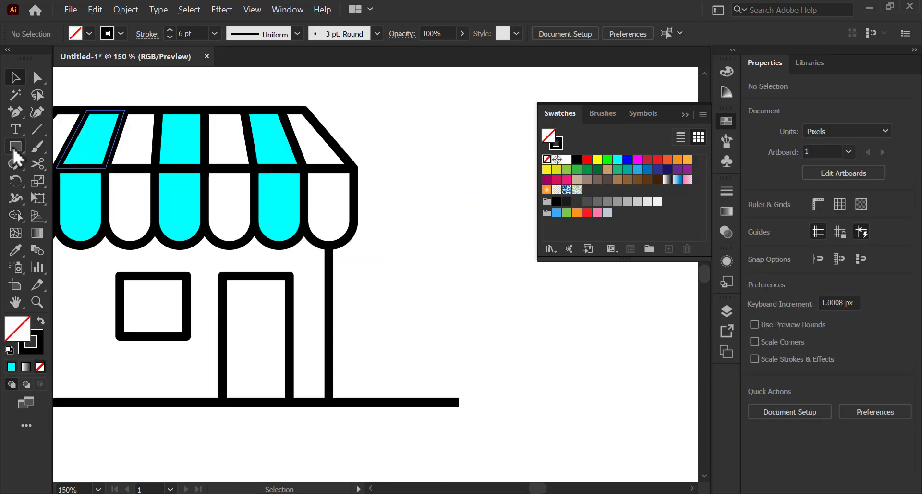
Draw a small square sign panel, a post down to the ground and a base line.
{"action": "left_click_drag", "start_coordinate": [374, 280], "coordinate": [429, 346]}
{"action": "left_click", "coordinate": [37, 129]}
{"action": "key", "text": "ctrl+equal"}
{"action": "key", "text": "ctrl+equal"}
{"action": "key", "text": "ctrl+equal"}
{"action": "scroll", "coordinate": [417, 383], "scroll_direction": "down", "scroll_amount": 2}
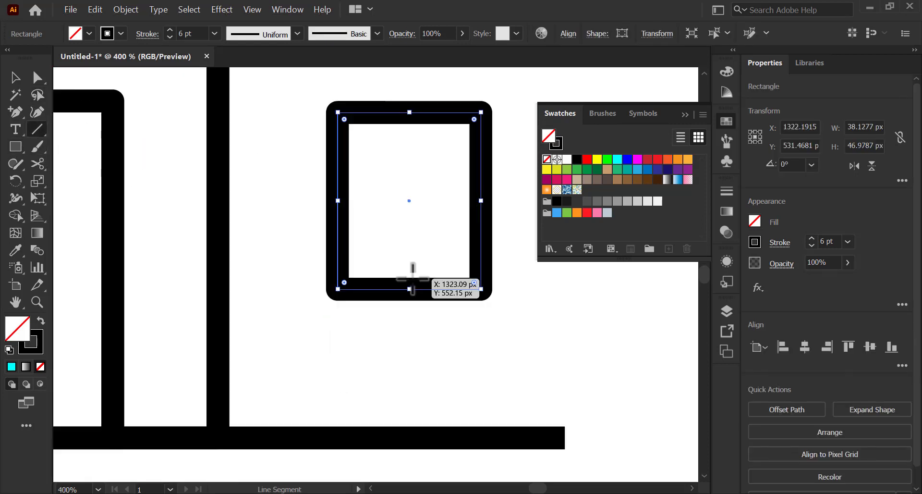
{"action": "left_click_drag", "start_coordinate": [410, 278], "coordinate": [426, 435]}
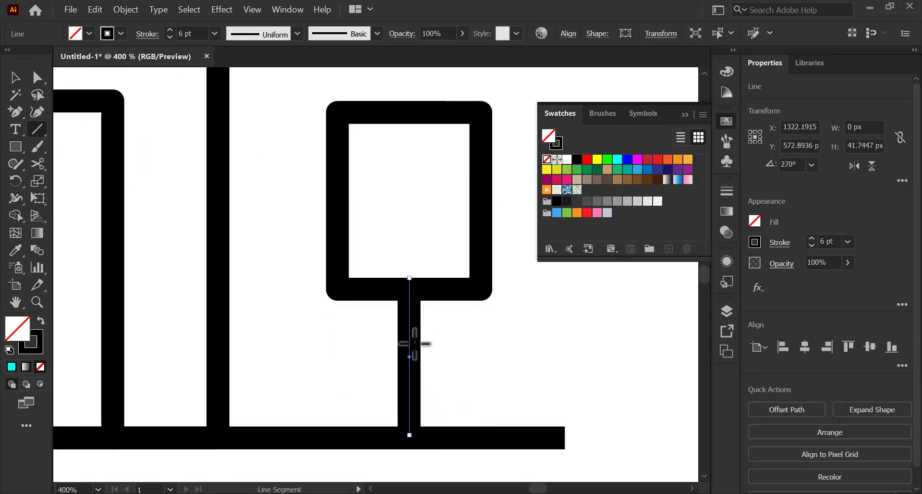
{"action": "left_click_drag", "start_coordinate": [319, 419], "coordinate": [514, 420]}
Centre the panel, post and base horizontally and fill the inner panel cyan.
{"action": "key", "text": "ctrl+minus"}
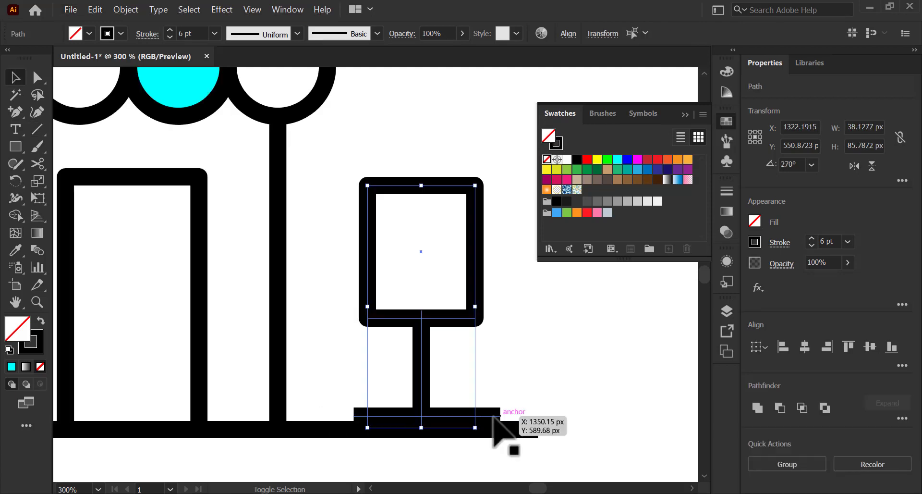
{"action": "left_click", "coordinate": [805, 347]}
{"action": "left_click", "coordinate": [648, 368]}
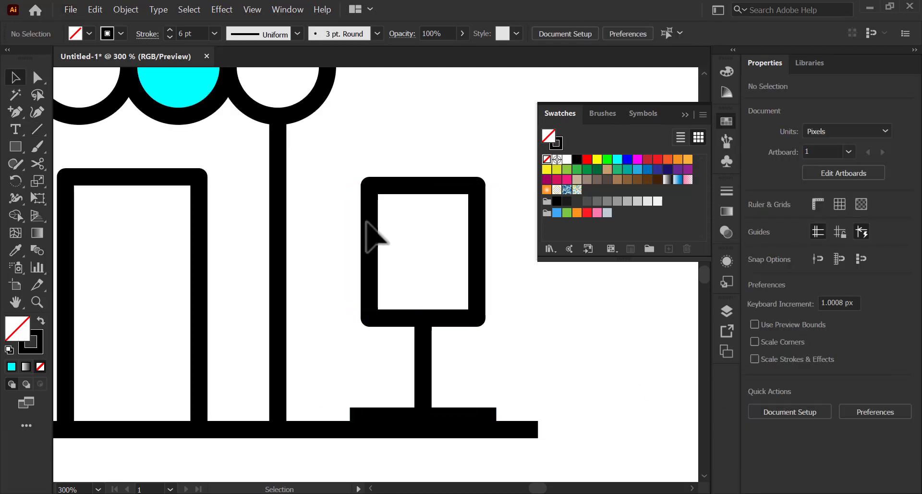
{"action": "left_click", "coordinate": [375, 237]}
{"action": "left_click", "coordinate": [618, 159]}
{"action": "left_click", "coordinate": [597, 319]}
{"action": "scroll", "coordinate": [466, 339], "scroll_direction": "down", "scroll_amount": 2}
Copy an orange circle over and place it behind the shop.
{"action": "scroll", "coordinate": [466, 339], "scroll_direction": "down", "scroll_amount": 2}
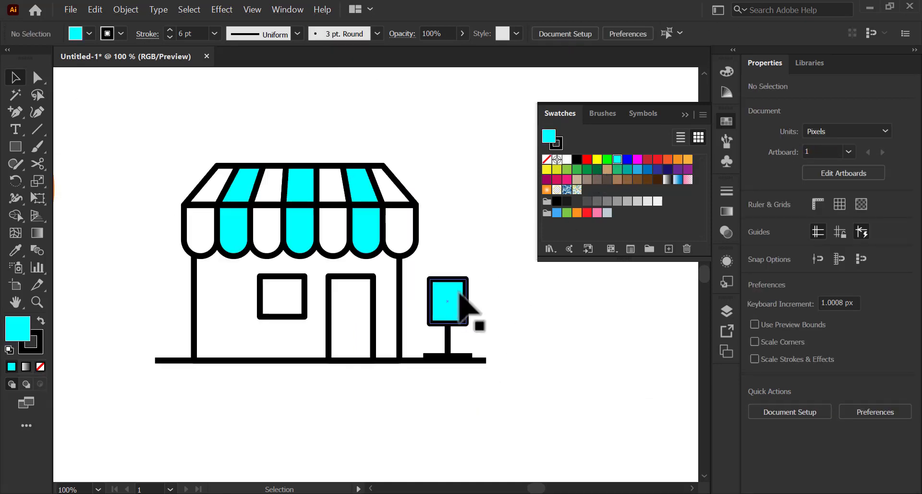
{"action": "scroll", "coordinate": [453, 346], "scroll_direction": "up", "scroll_amount": 2}
{"action": "scroll", "coordinate": [546, 363], "scroll_direction": "down", "scroll_amount": 2}
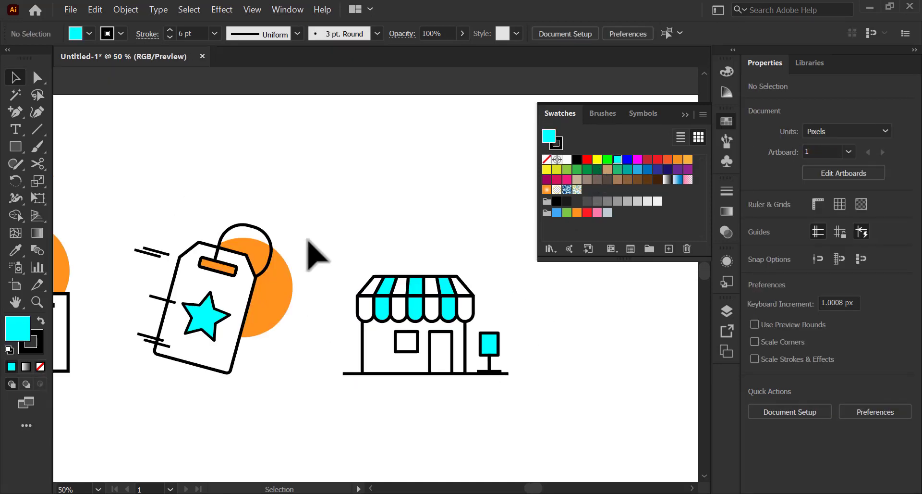
{"action": "left_click_drag", "start_coordinate": [276, 283], "coordinate": [497, 292]}
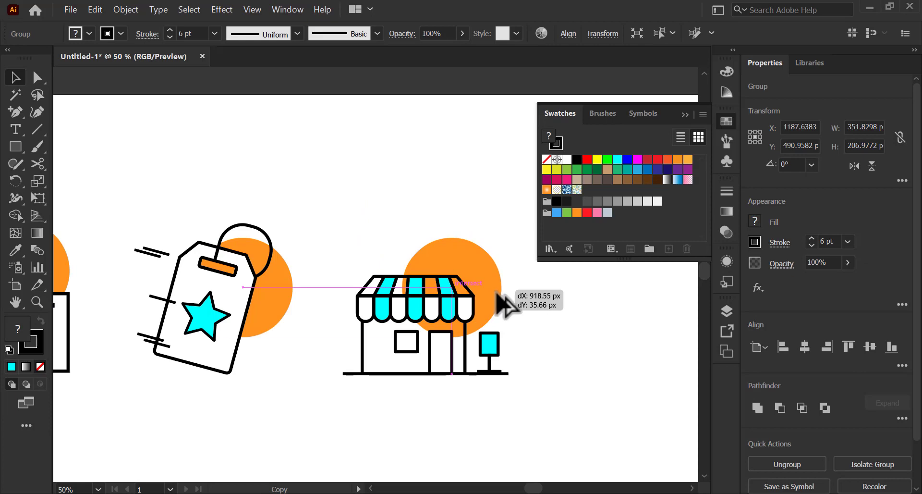
{"action": "left_click_drag", "start_coordinate": [500, 299], "coordinate": [501, 299]}
{"action": "scroll", "coordinate": [500, 299], "scroll_direction": "up", "scroll_amount": 2}
Ungroup the shop and fill the plain roof stripes white.
{"action": "left_click", "coordinate": [463, 381]}
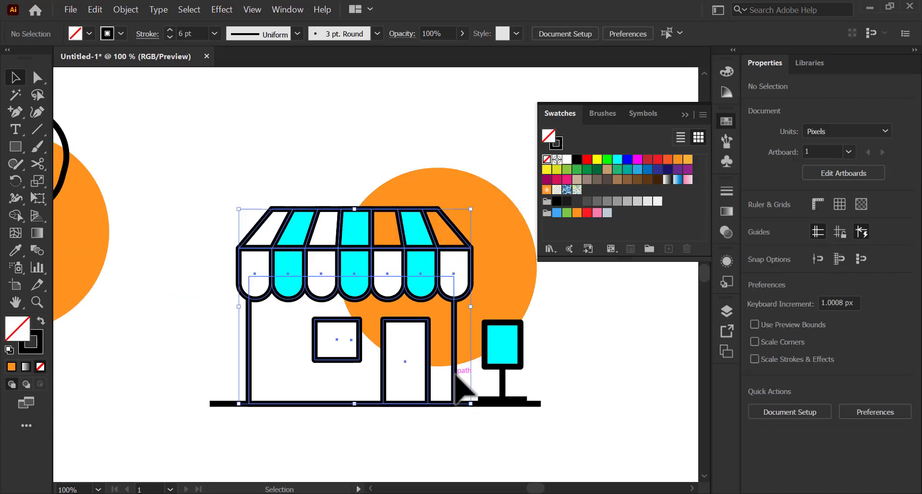
{"action": "right_click", "coordinate": [461, 374]}
{"action": "left_click", "coordinate": [509, 284]}
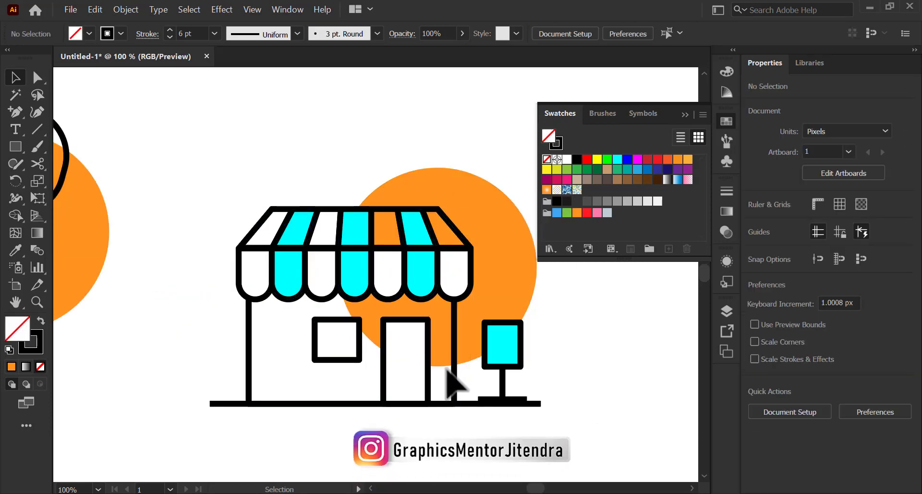
{"action": "left_click", "coordinate": [439, 224]}
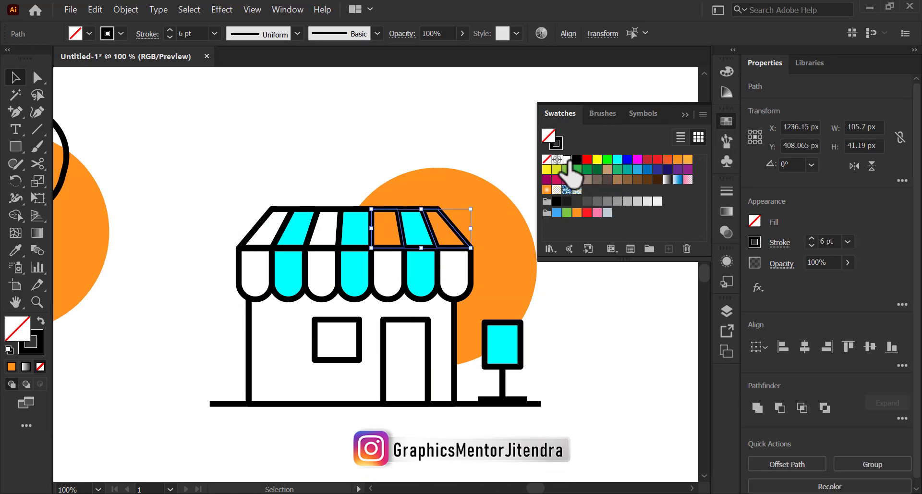
{"action": "left_click", "coordinate": [567, 159]}
{"action": "key", "text": "ctrl+shift+a"}
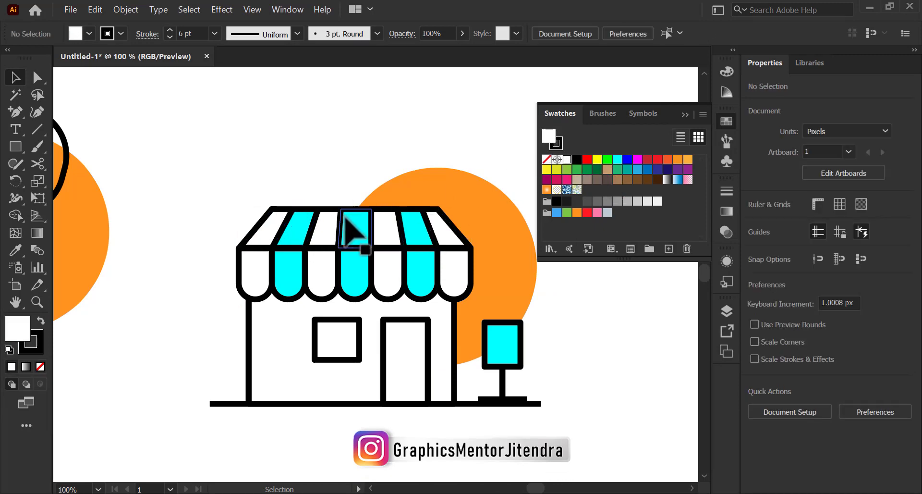
Draw a hand-truck wheel: a large circle with a small centred inner circle.
{"action": "scroll", "coordinate": [412, 222], "scroll_direction": "down", "scroll_amount": 3}
{"action": "right_click", "coordinate": [16, 146]}
{"action": "left_click", "coordinate": [80, 179]}
{"action": "left_click_drag", "start_coordinate": [181, 373], "coordinate": [221, 438]}
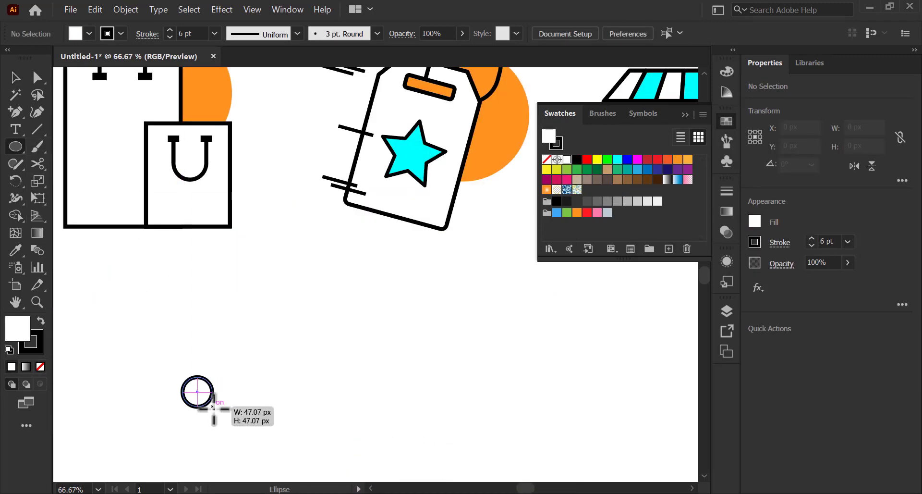
{"action": "scroll", "coordinate": [221, 438], "scroll_direction": "up", "scroll_amount": 3}
{"action": "left_click_drag", "start_coordinate": [227, 359], "coordinate": [238, 384]}
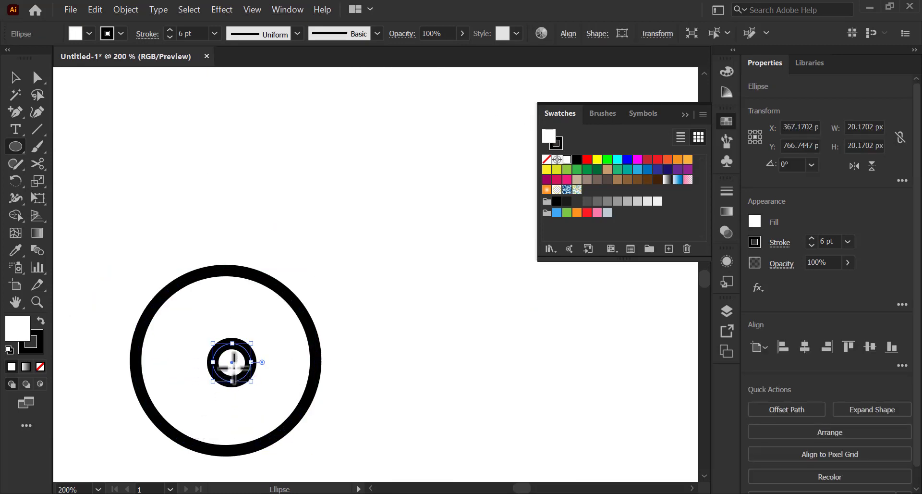
{"action": "key", "text": "v"}
{"action": "left_click_drag", "start_coordinate": [192, 255], "coordinate": [422, 447]}
{"action": "left_click", "coordinate": [805, 350]}
{"action": "left_click", "coordinate": [490, 389]}
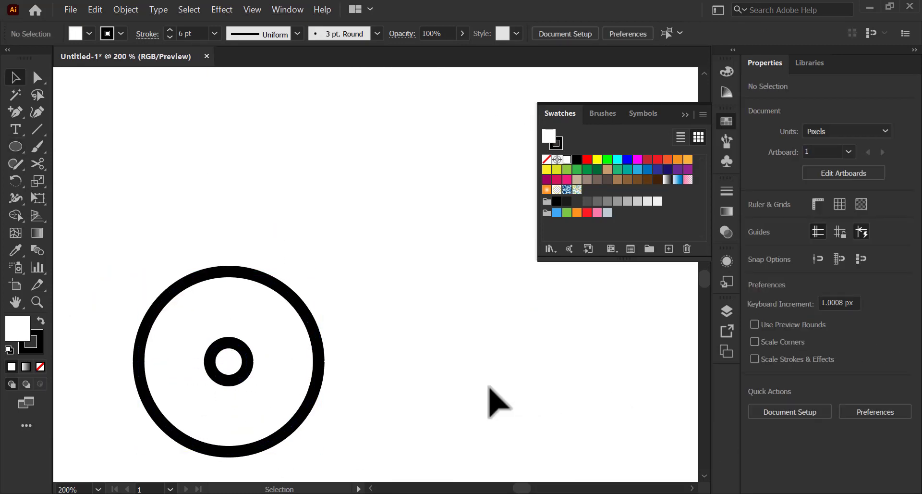
Draw a box behind the wheel, shorten it and tilt it about 12°.
{"action": "left_click", "coordinate": [244, 383]}
{"action": "left_click", "coordinate": [58, 118]}
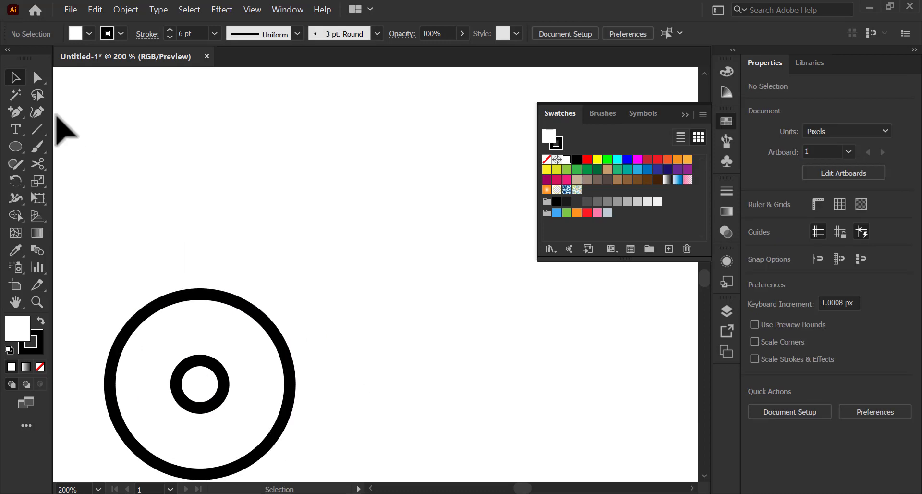
{"action": "left_click_drag", "start_coordinate": [16, 149], "coordinate": [58, 144]}
{"action": "mouse_move", "coordinate": [258, 169]}
{"action": "left_mouse_down"}
{"action": "mouse_move", "coordinate": [436, 432]}
{"action": "mouse_move", "coordinate": [468, 438]}
{"action": "left_mouse_up"}
{"action": "right_click", "coordinate": [434, 392]}
{"action": "left_click", "coordinate": [587, 319]}
{"action": "left_click_drag", "start_coordinate": [366, 438], "coordinate": [373, 417]}
{"action": "mouse_move", "coordinate": [469, 307]}
{"action": "left_mouse_down"}
{"action": "mouse_move", "coordinate": [409, 294]}
{"action": "mouse_move", "coordinate": [422, 290]}
{"action": "left_mouse_up"}
{"action": "left_click_drag", "start_coordinate": [438, 407], "coordinate": [456, 381]}
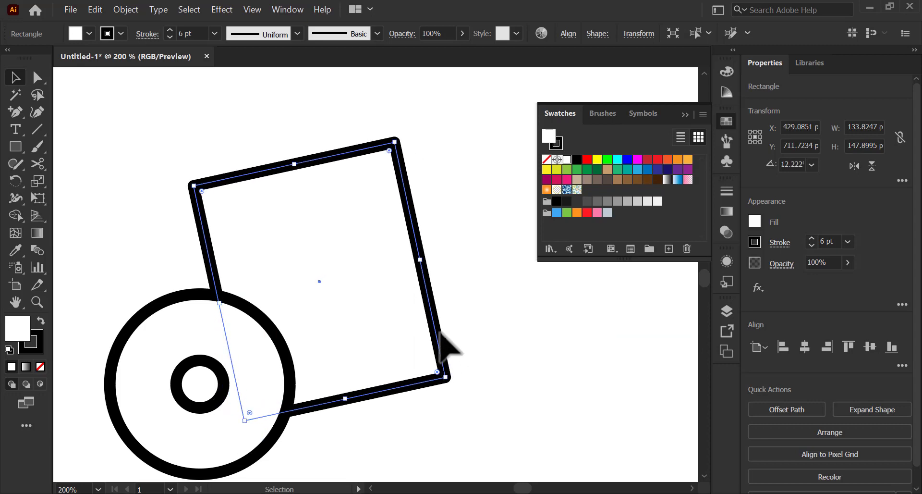
{"action": "mouse_move", "coordinate": [423, 327]}
{"action": "left_mouse_down"}
{"action": "mouse_move", "coordinate": [387, 304]}
{"action": "mouse_move", "coordinate": [401, 308]}
{"action": "mouse_move", "coordinate": [429, 360]}
{"action": "left_mouse_up"}
{"action": "left_click", "coordinate": [494, 423]}
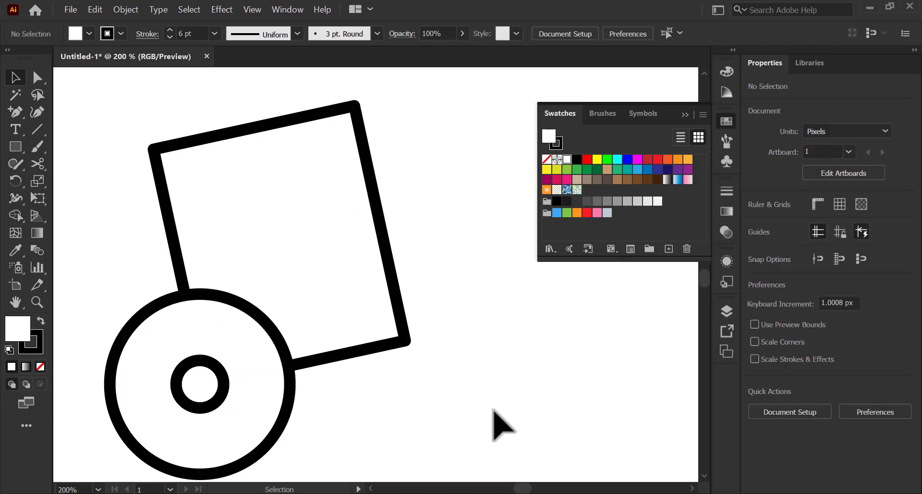
Add a small handle tab, tilted to sit on the box's slanted top.
{"action": "key", "text": "ctrl+minus"}
{"action": "key", "text": "m"}
{"action": "left_click_drag", "start_coordinate": [444, 275], "coordinate": [444, 274]}
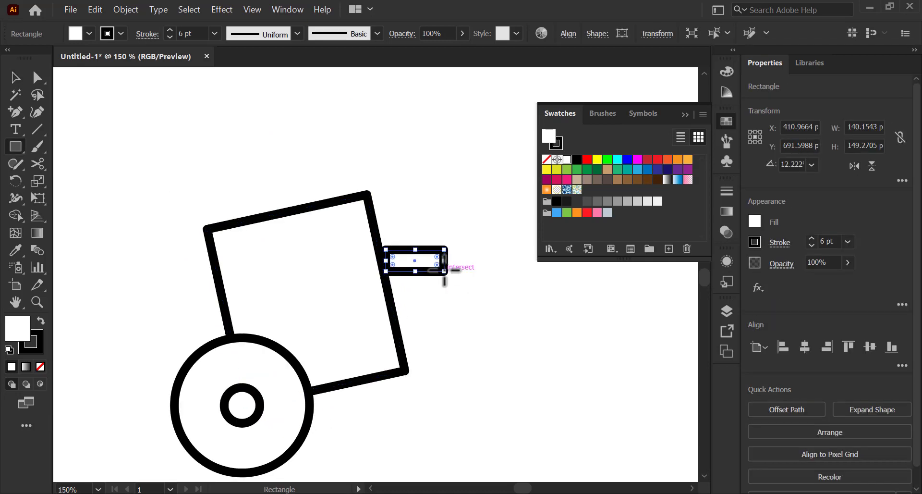
{"action": "key", "text": "v"}
{"action": "key", "text": "ctrl+plus"}
{"action": "key", "text": "ctrl+plus"}
{"action": "left_click_drag", "start_coordinate": [511, 300], "coordinate": [241, 245]}
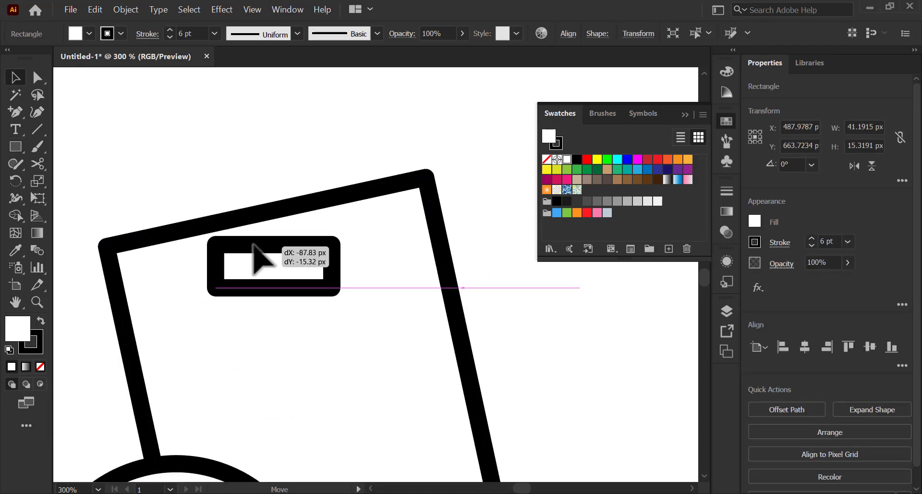
{"action": "left_click_drag", "start_coordinate": [317, 284], "coordinate": [364, 270]}
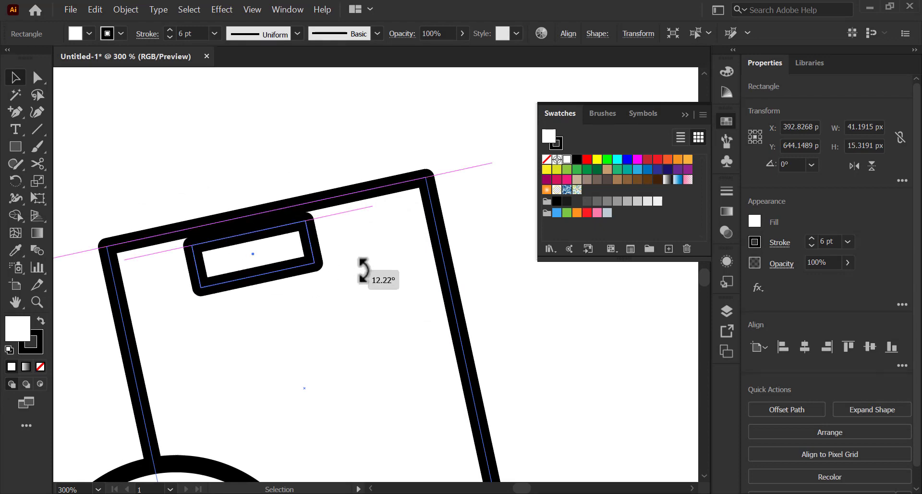
{"action": "left_click_drag", "start_coordinate": [277, 233], "coordinate": [282, 225]}
Draw a new rectangle to the right of the cart.
{"action": "key", "text": "ctrl+minus"}
{"action": "key", "text": "m"}
{"action": "left_click_drag", "start_coordinate": [487, 312], "coordinate": [617, 465]}
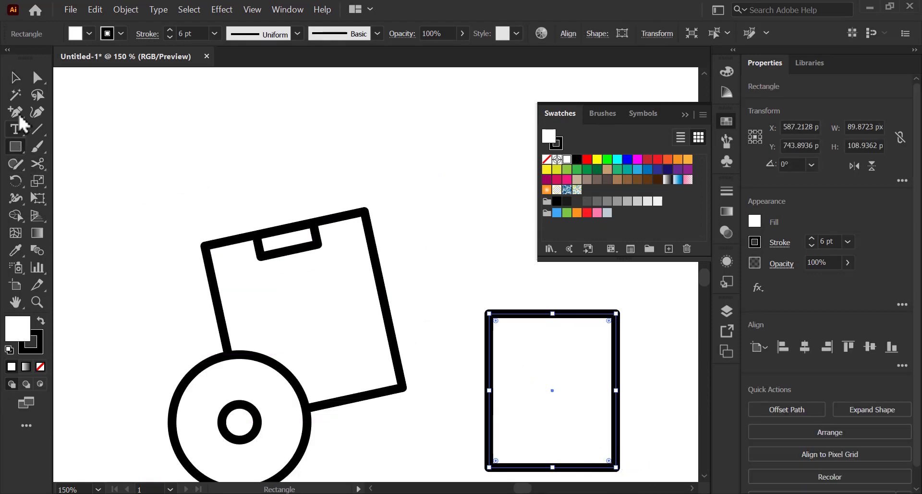
Turn the rectangle into a bent L-shaped frame with a rounded top bend.
{"action": "left_click_drag", "start_coordinate": [19, 117], "coordinate": [82, 127]}
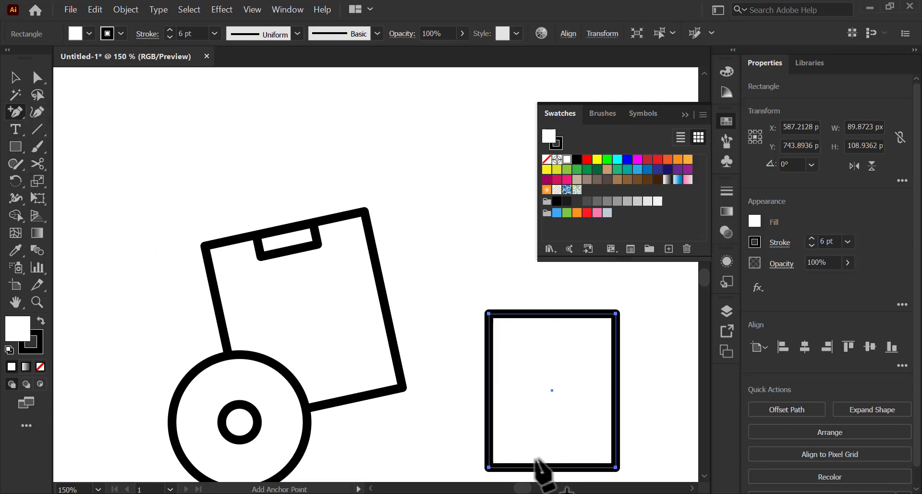
{"action": "left_click", "coordinate": [616, 404]}
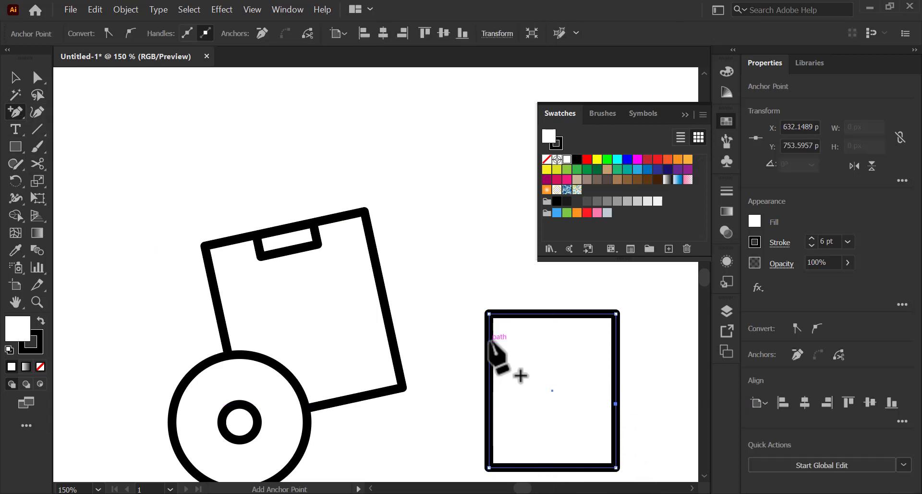
{"action": "left_click", "coordinate": [37, 77]}
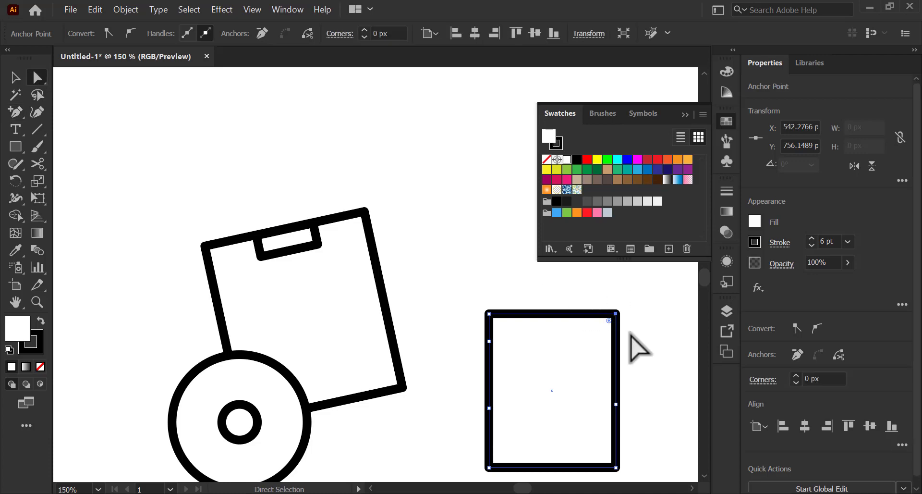
{"action": "left_click", "coordinate": [616, 346]}
{"action": "key", "text": "Delete"}
{"action": "mouse_move", "coordinate": [616, 406]}
{"action": "left_mouse_down"}
{"action": "mouse_move", "coordinate": [646, 434]}
{"action": "mouse_move", "coordinate": [577, 356]}
{"action": "mouse_move", "coordinate": [540, 367]}
{"action": "left_mouse_up"}
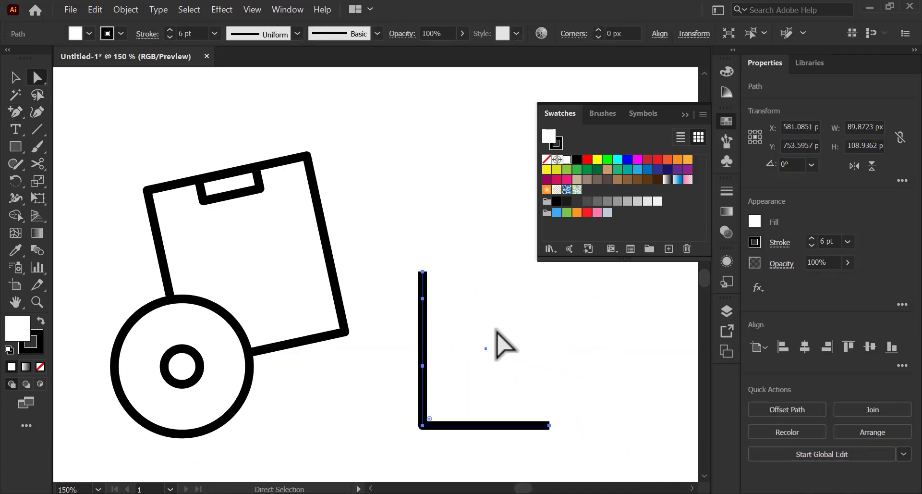
{"action": "mouse_move", "coordinate": [422, 273]}
{"action": "left_mouse_down"}
{"action": "mouse_move", "coordinate": [378, 298]}
{"action": "mouse_move", "coordinate": [408, 321]}
{"action": "mouse_move", "coordinate": [421, 310]}
{"action": "left_mouse_up"}
{"action": "key", "text": "v"}
{"action": "left_click_drag", "start_coordinate": [433, 366], "coordinate": [427, 351]}
{"action": "left_click", "coordinate": [38, 76]}
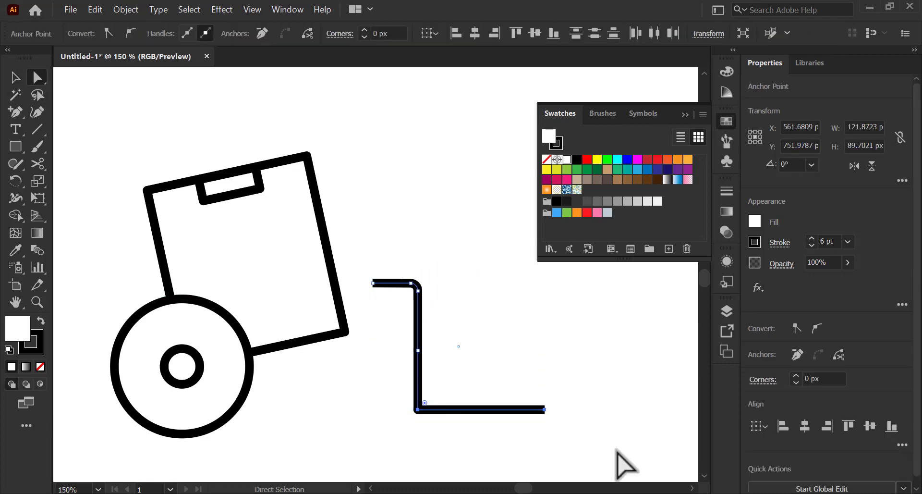
Move the frame onto the box and wheel and remove its fill.
{"action": "scroll", "coordinate": [508, 439], "scroll_direction": "down", "scroll_amount": 2}
{"action": "scroll", "coordinate": [509, 438], "scroll_direction": "right", "scroll_amount": 2}
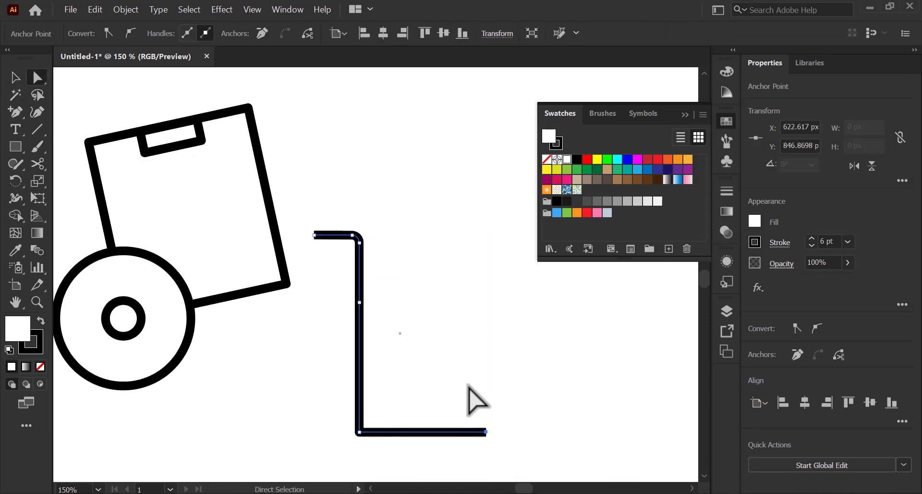
{"action": "key", "text": "v"}
{"action": "scroll", "coordinate": [483, 329], "scroll_direction": "up", "scroll_amount": 1}
{"action": "scroll", "coordinate": [484, 329], "scroll_direction": "left", "scroll_amount": 2}
{"action": "left_click_drag", "start_coordinate": [426, 368], "coordinate": [182, 256]}
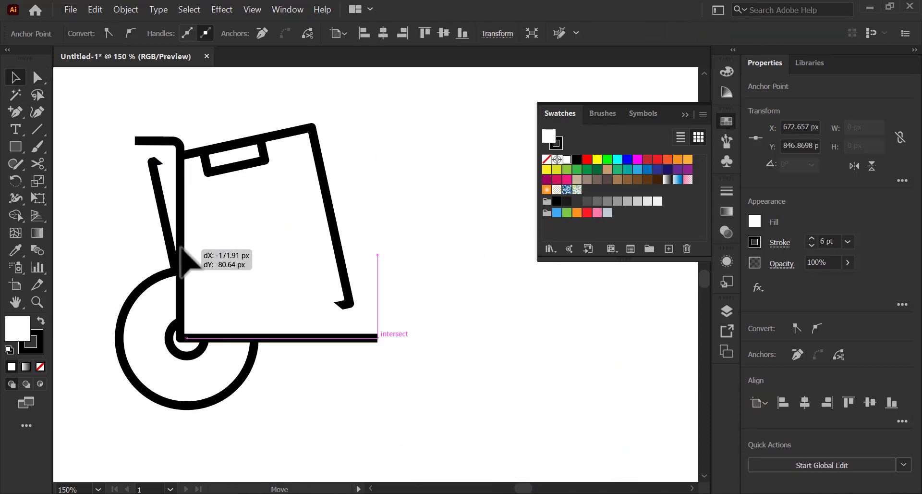
{"action": "left_click", "coordinate": [546, 159]}
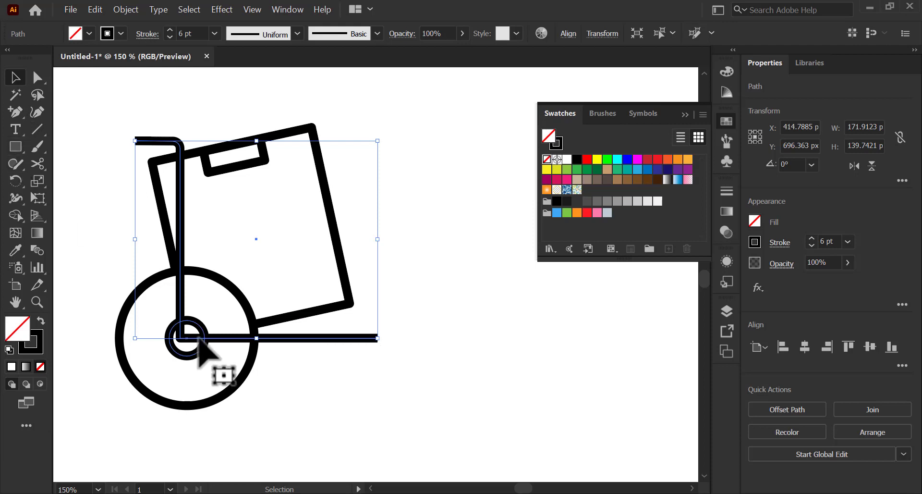
{"action": "left_click_drag", "start_coordinate": [199, 340], "coordinate": [203, 340]}
Rotate the frame about 11.6° around the wheel to match the box.
{"action": "key", "text": "r"}
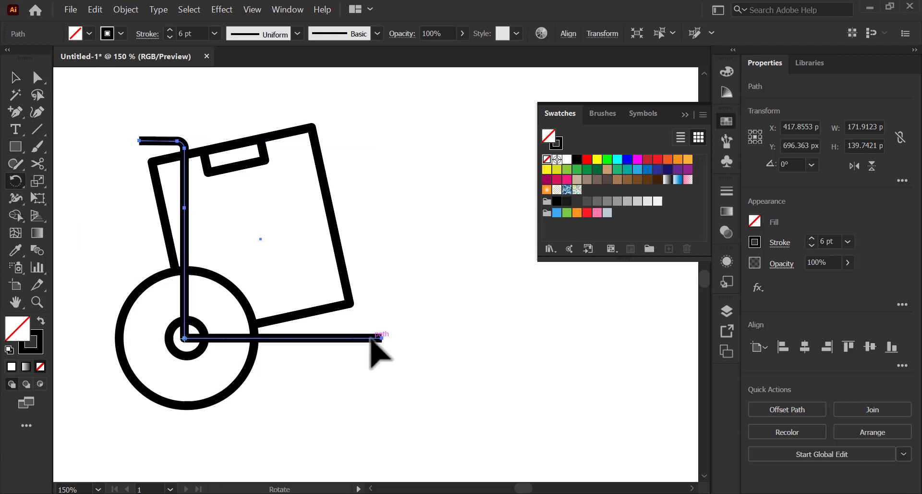
{"action": "left_click_drag", "start_coordinate": [370, 337], "coordinate": [382, 296]}
{"action": "left_click", "coordinate": [16, 78]}
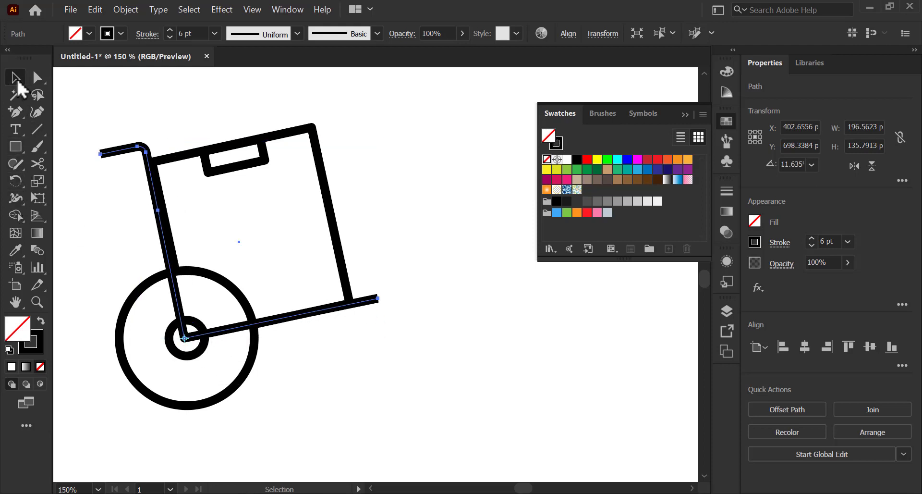
{"action": "left_click_drag", "start_coordinate": [288, 318], "coordinate": [285, 323]}
{"action": "right_click", "coordinate": [286, 324]}
{"action": "key", "text": "Escape"}
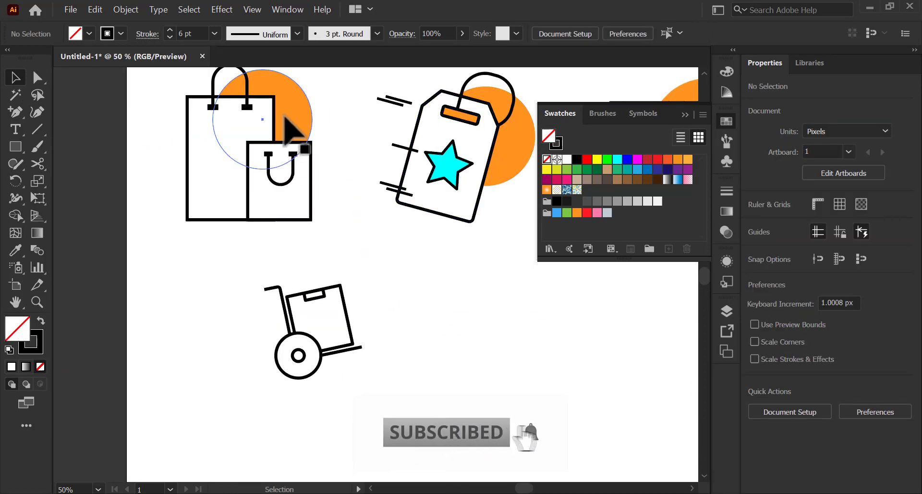
Copy an orange circle onto the cart and send it to the back.
{"action": "left_click_drag", "start_coordinate": [287, 129], "coordinate": [366, 284]}
{"action": "key", "text": "ctrl+1"}
{"action": "right_click", "coordinate": [354, 298]}
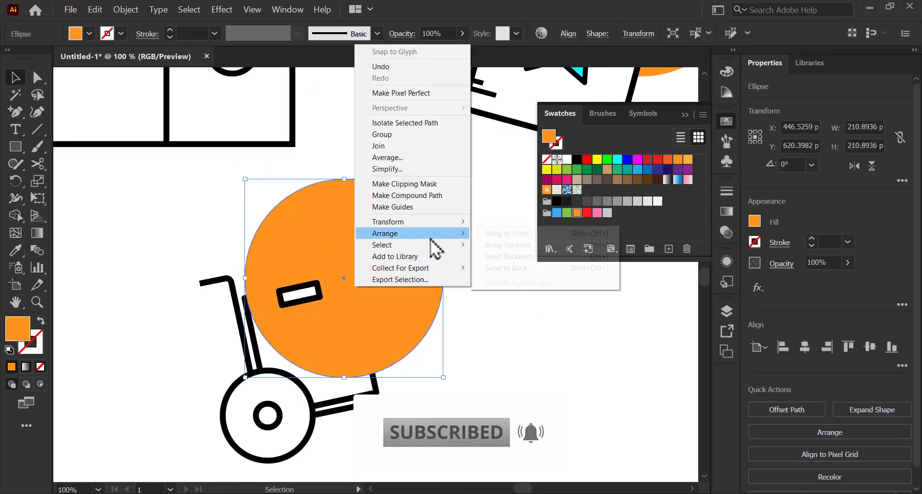
{"action": "left_click", "coordinate": [485, 272]}
{"action": "left_click", "coordinate": [479, 293]}
{"action": "key", "text": "ctrl+minus"}
{"action": "key", "text": "ctrl+minus"}
Duplicate the shop icon below, ungroup it and move its orange circle right.
{"action": "mouse_move", "coordinate": [495, 170]}
{"action": "left_mouse_down"}
{"action": "mouse_move", "coordinate": [472, 384]}
{"action": "mouse_move", "coordinate": [495, 390]}
{"action": "left_mouse_up"}
{"action": "right_click", "coordinate": [516, 384]}
{"action": "left_click", "coordinate": [531, 264]}
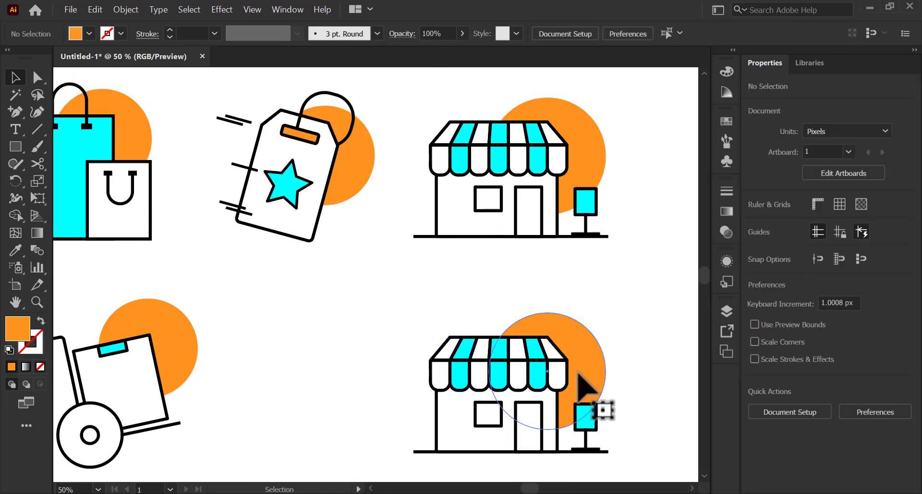
{"action": "left_click_drag", "start_coordinate": [586, 381], "coordinate": [677, 280]}
{"action": "left_click", "coordinate": [647, 377]}
{"action": "scroll", "coordinate": [588, 446], "scroll_direction": "up", "scroll_amount": 1}
Delete the copied signpost and reshape the shop wall rectangle into tablet proportions.
{"action": "left_click", "coordinate": [594, 461]}
{"action": "key", "text": "Delete"}
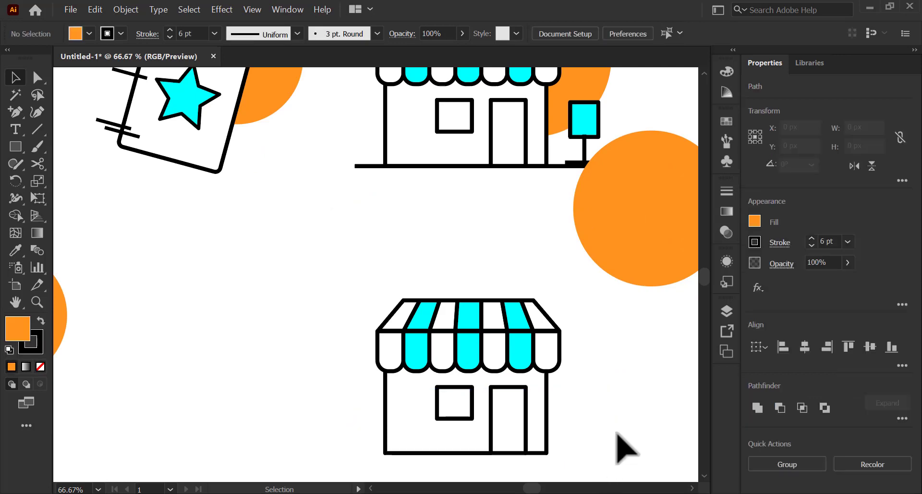
{"action": "left_click", "coordinate": [560, 436]}
{"action": "left_click_drag", "start_coordinate": [560, 437], "coordinate": [373, 436]}
{"action": "scroll", "coordinate": [519, 383], "scroll_direction": "left", "scroll_amount": 5}
{"action": "left_click_drag", "start_coordinate": [513, 383], "coordinate": [429, 389]}
{"action": "left_click_drag", "start_coordinate": [391, 432], "coordinate": [411, 461]}
{"action": "scroll", "coordinate": [412, 461], "scroll_direction": "down", "scroll_amount": 2}
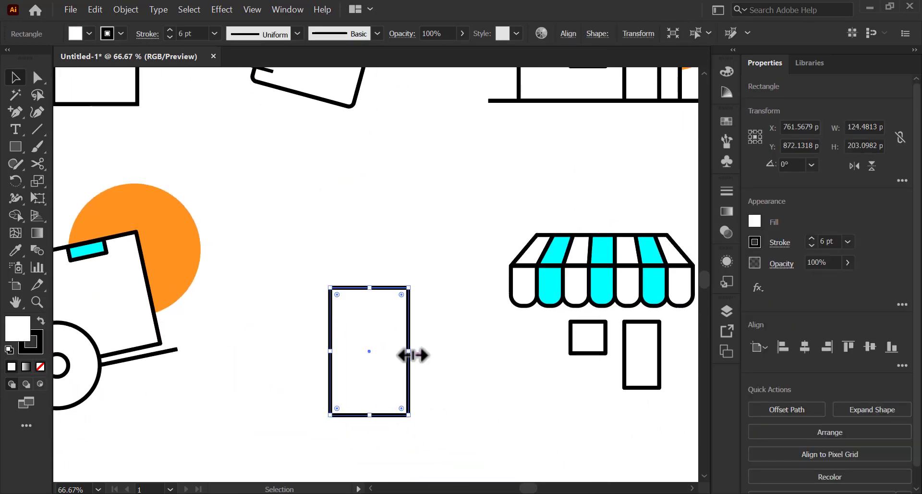
{"action": "left_click_drag", "start_coordinate": [408, 354], "coordinate": [417, 354]}
Draw a horizontal divider line across the tablet's lower part.
{"action": "key", "text": "ctrl+plus"}
{"action": "key", "text": "ctrl+plus"}
{"action": "key", "text": "ctrl+shift+a"}
{"action": "left_click", "coordinate": [37, 128]}
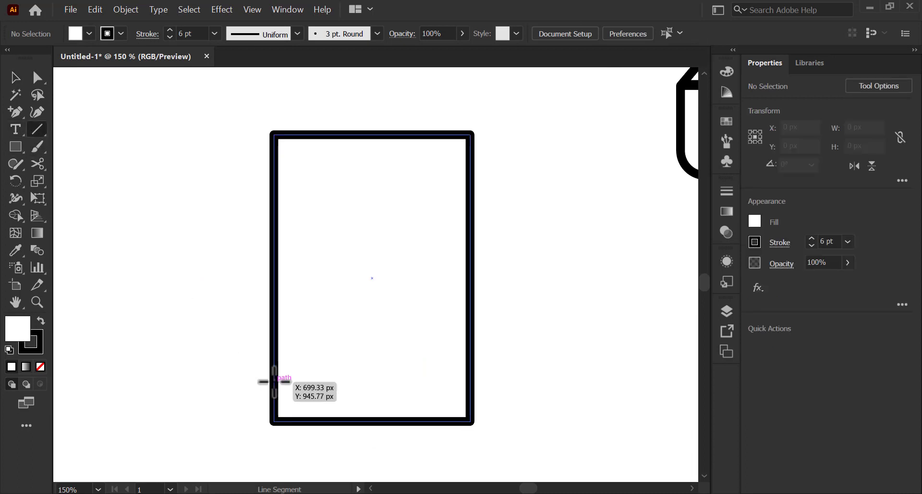
{"action": "left_click_drag", "start_coordinate": [274, 373], "coordinate": [470, 374]}
Round the tablet outline's two bottom corners with the corner widgets.
{"action": "key", "text": "v"}
{"action": "left_click", "coordinate": [272, 422]}
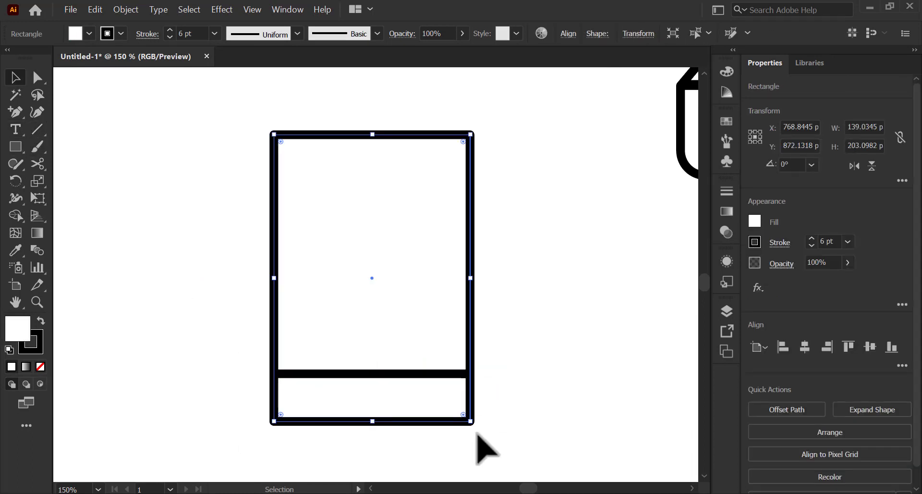
{"action": "key", "text": "a"}
{"action": "left_click_drag", "start_coordinate": [513, 434], "coordinate": [174, 406]}
{"action": "mouse_move", "coordinate": [284, 416]}
{"action": "left_mouse_down"}
{"action": "mouse_move", "coordinate": [282, 406]}
{"action": "mouse_move", "coordinate": [309, 418]}
{"action": "left_mouse_up"}
Add a small circular home button centred below the divider.
{"action": "left_click", "coordinate": [346, 375]}
{"action": "key", "text": "ctrl+shift+a"}
{"action": "key", "text": "l"}
{"action": "scroll", "coordinate": [346, 385], "scroll_direction": "up", "scroll_amount": 2}
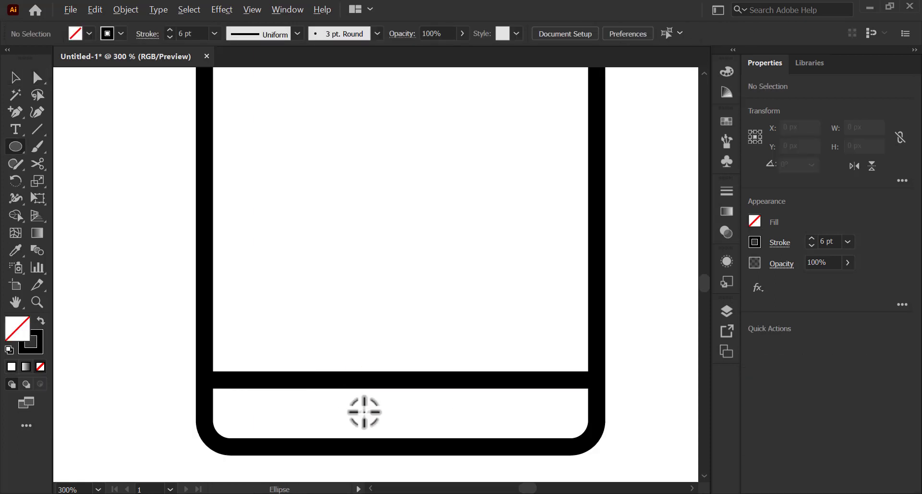
{"action": "left_click_drag", "start_coordinate": [387, 413], "coordinate": [387, 416]}
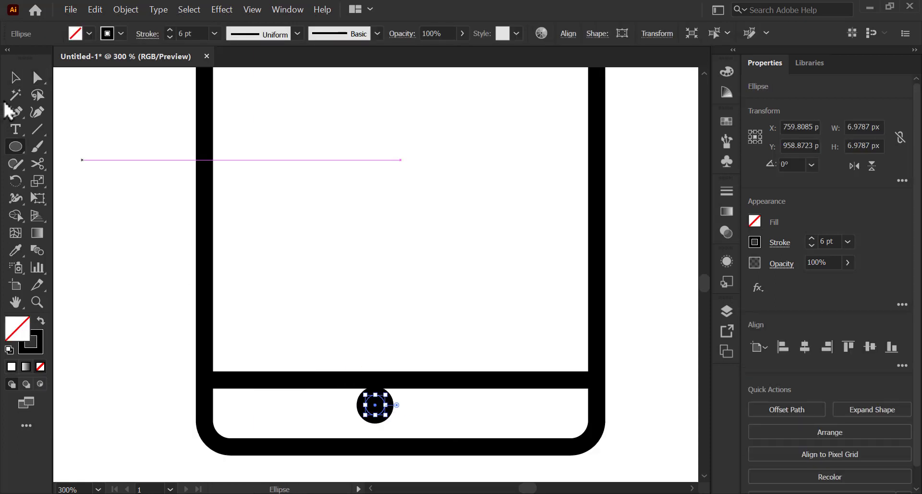
{"action": "key", "text": "v"}
{"action": "left_click_drag", "start_coordinate": [357, 327], "coordinate": [367, 327]}
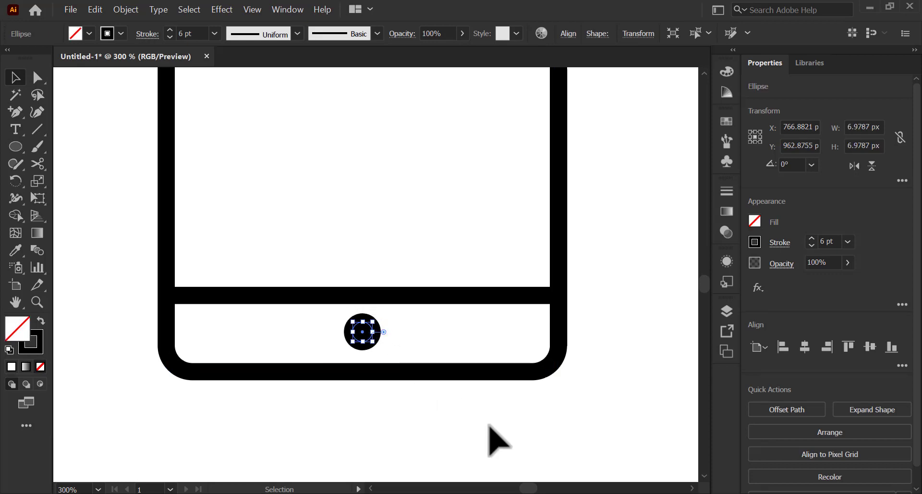
Raise the tablet's top corner points to make the outline taller.
{"action": "key", "text": "ctrl+minus"}
{"action": "key", "text": "ctrl+minus"}
{"action": "key", "text": "a"}
{"action": "left_click", "coordinate": [488, 161]}
{"action": "left_click_drag", "start_coordinate": [232, 140], "coordinate": [539, 196]}
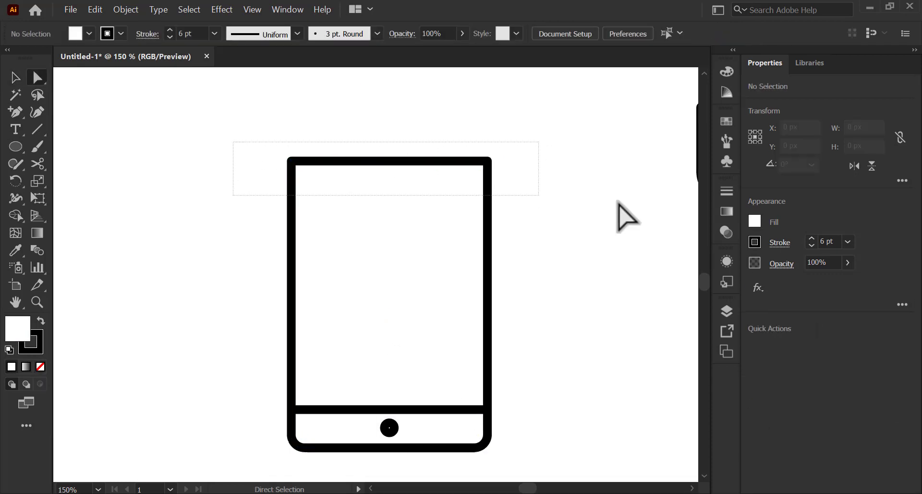
{"action": "left_click_drag", "start_coordinate": [487, 161], "coordinate": [487, 114]}
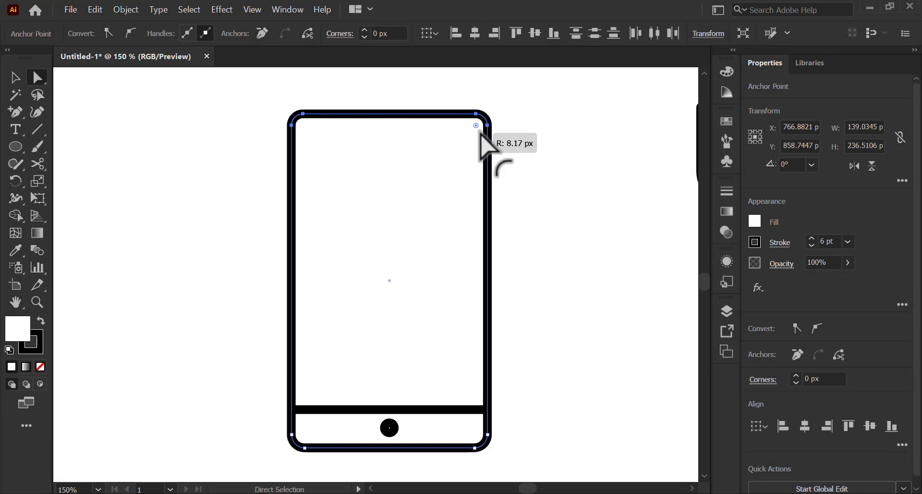
{"action": "key", "text": "ctrl+shift+a"}
Move the copied awning onto the top of the tablet and shrink it slightly.
{"action": "key", "text": "ctrl+minus"}
{"action": "key", "text": "ctrl+minus"}
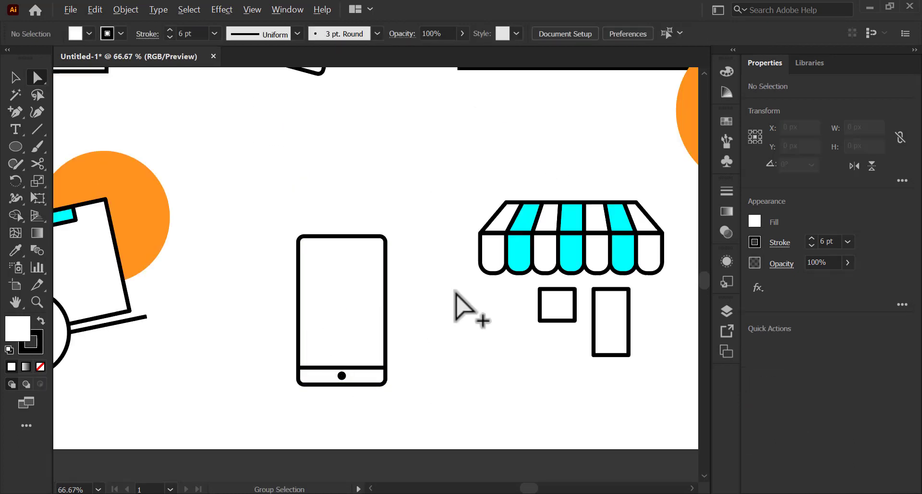
{"action": "key", "text": "v"}
{"action": "left_click", "coordinate": [587, 263]}
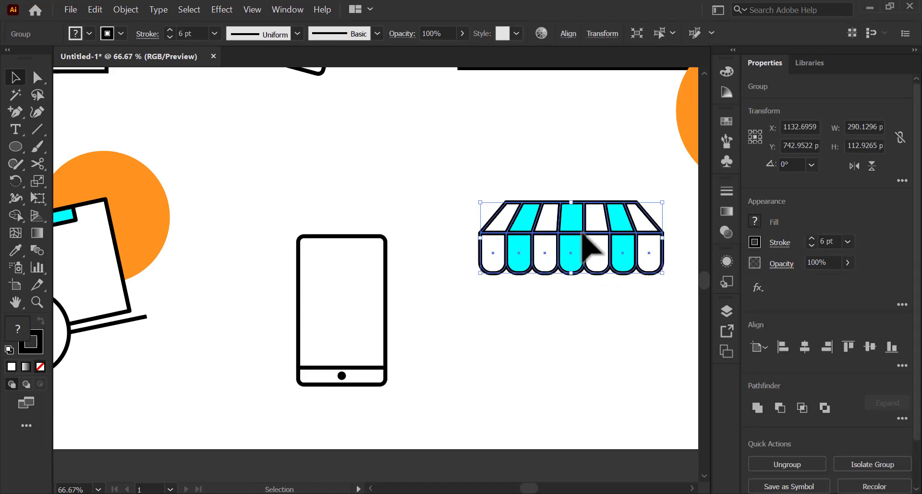
{"action": "left_click_drag", "start_coordinate": [586, 264], "coordinate": [370, 295]}
{"action": "key", "text": "ctrl+1"}
{"action": "left_click_drag", "start_coordinate": [502, 341], "coordinate": [477, 333]}
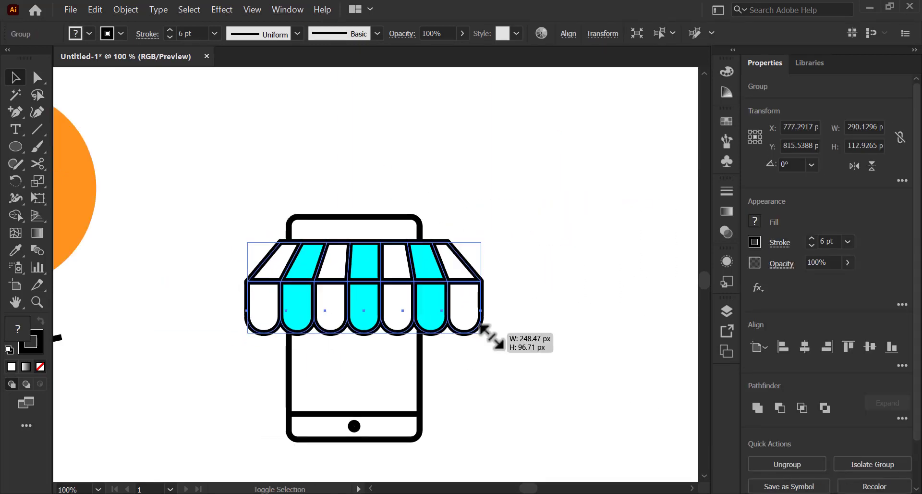
{"action": "left_click_drag", "start_coordinate": [435, 283], "coordinate": [428, 274]}
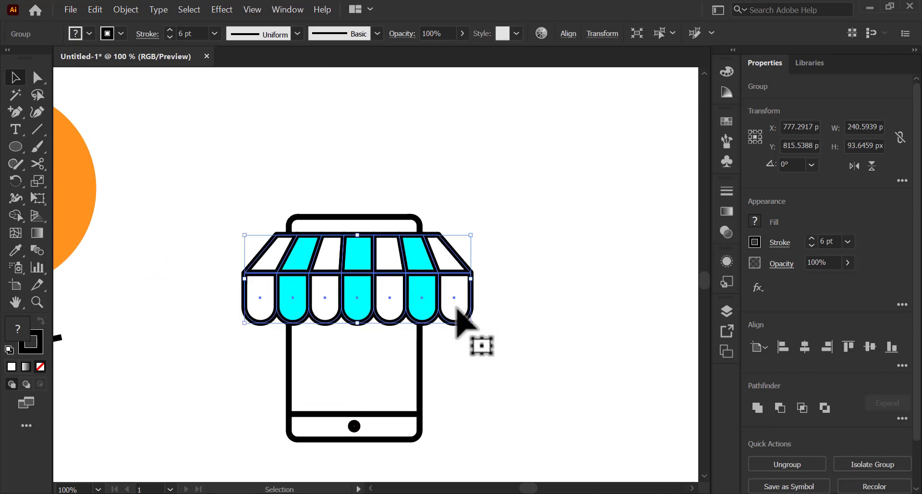
Enlarge the tablet outline around its centre and nudge the awning into place.
{"action": "left_click", "coordinate": [420, 413]}
{"action": "left_click_drag", "start_coordinate": [423, 214], "coordinate": [437, 203]}
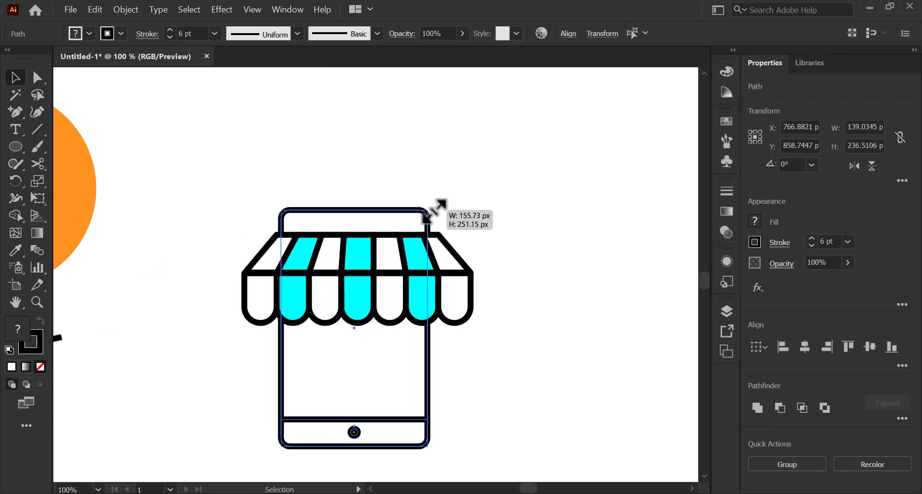
{"action": "left_click", "coordinate": [457, 241]}
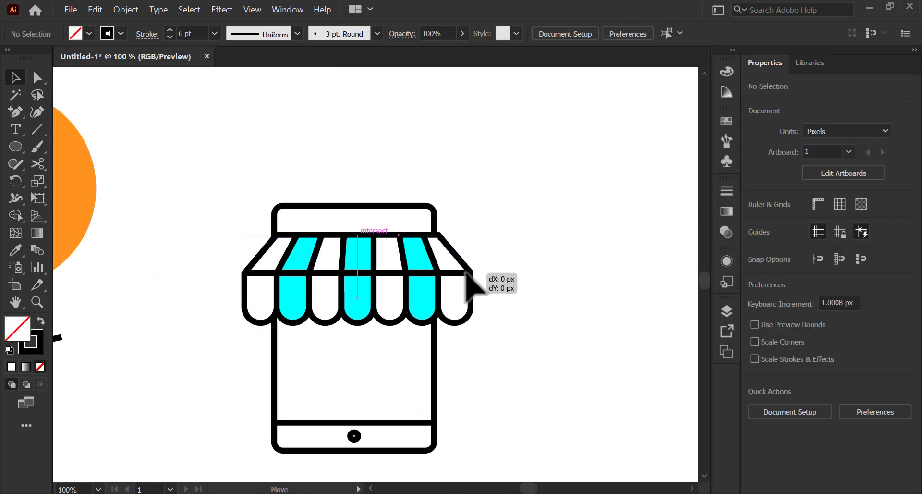
{"action": "left_click_drag", "start_coordinate": [469, 277], "coordinate": [465, 278]}
{"action": "left_click", "coordinate": [478, 317]}
Copy an orange circle behind the tablet shop icon.
{"action": "scroll", "coordinate": [450, 273], "scroll_direction": "up", "scroll_amount": 3}
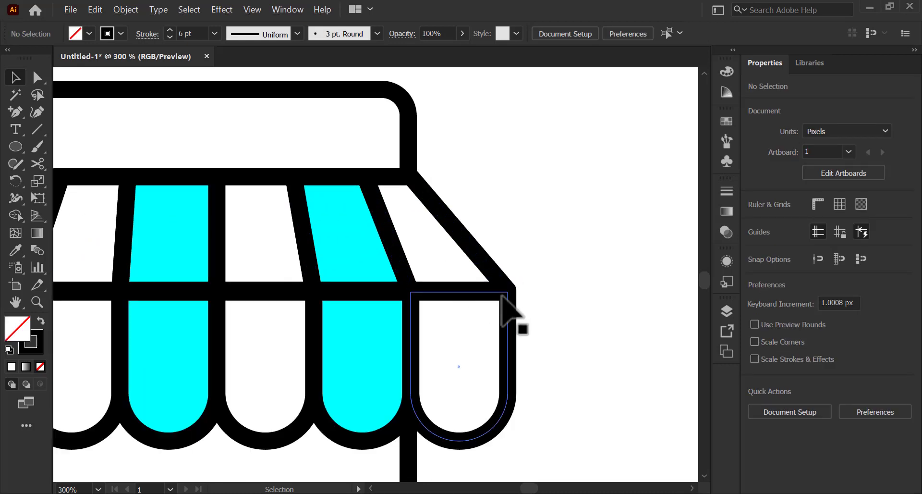
{"action": "left_click", "coordinate": [510, 299]}
{"action": "left_click", "coordinate": [539, 381]}
{"action": "scroll", "coordinate": [517, 393], "scroll_direction": "down", "scroll_amount": 3}
{"action": "left_click_drag", "start_coordinate": [516, 394], "coordinate": [504, 283]}
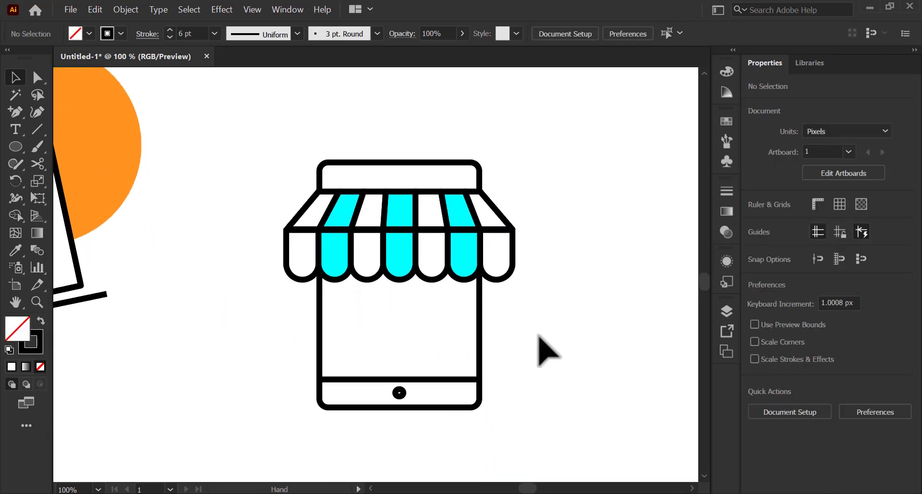
{"action": "right_click", "coordinate": [417, 293]}
{"action": "scroll", "coordinate": [454, 370], "scroll_direction": "down", "scroll_amount": 2}
{"action": "mouse_move", "coordinate": [271, 242]}
{"action": "left_mouse_down"}
{"action": "mouse_move", "coordinate": [510, 263]}
{"action": "mouse_move", "coordinate": [452, 339]}
{"action": "left_mouse_up"}
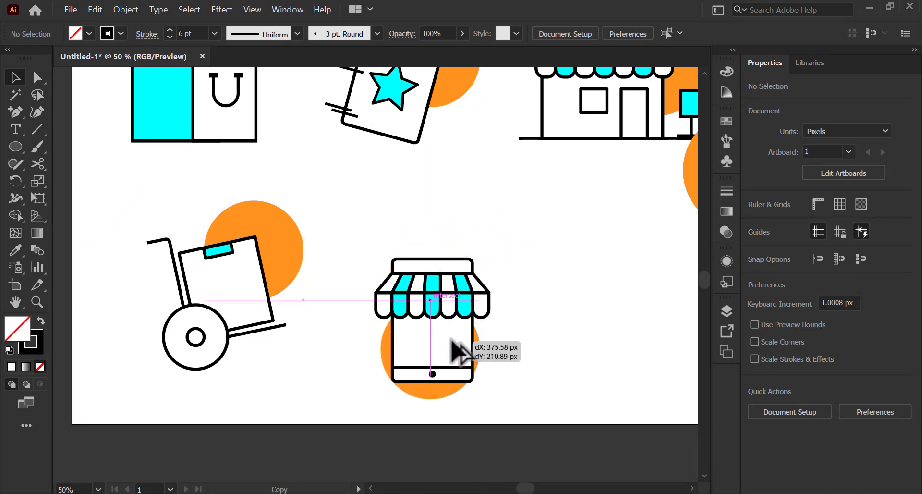
Draw a rectangle in empty space with white fill and 6 pt black outline.
{"action": "scroll", "coordinate": [452, 338], "scroll_direction": "right", "scroll_amount": 5}
{"action": "left_click_drag", "start_coordinate": [15, 146], "coordinate": [62, 148]}
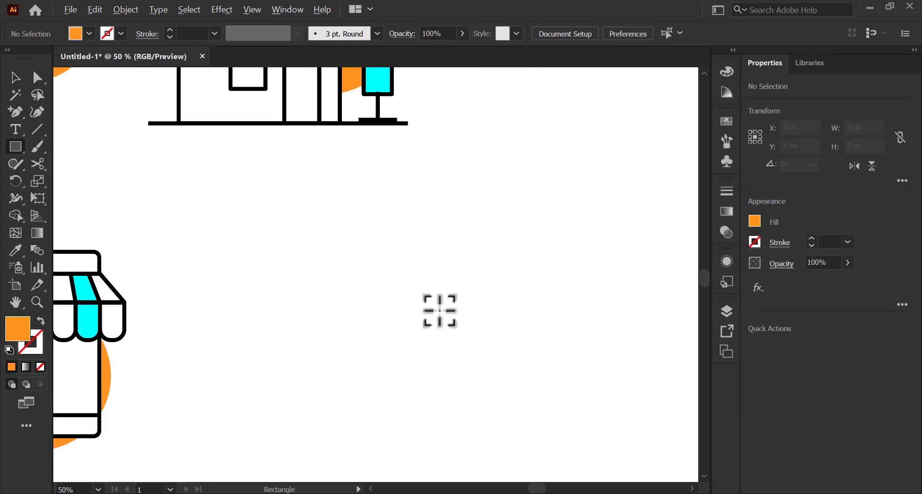
{"action": "left_click_drag", "start_coordinate": [256, 318], "coordinate": [470, 432]}
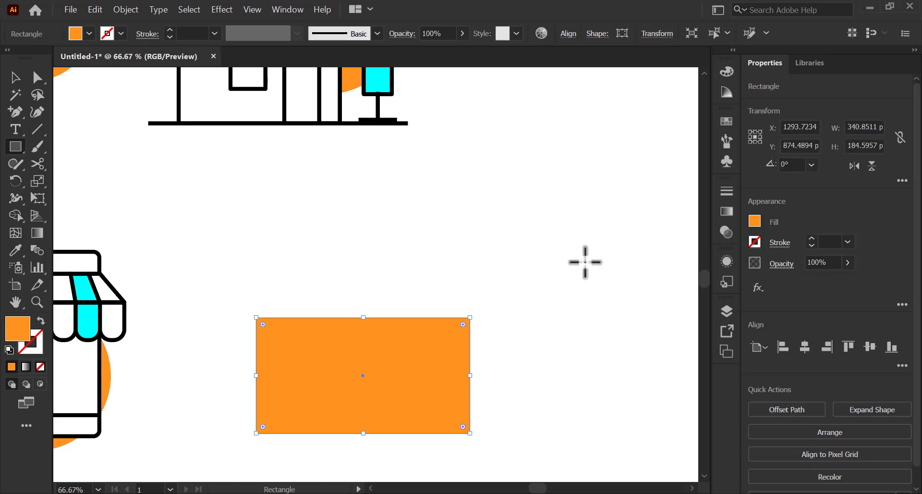
{"action": "left_click", "coordinate": [726, 121]}
{"action": "left_click", "coordinate": [558, 201]}
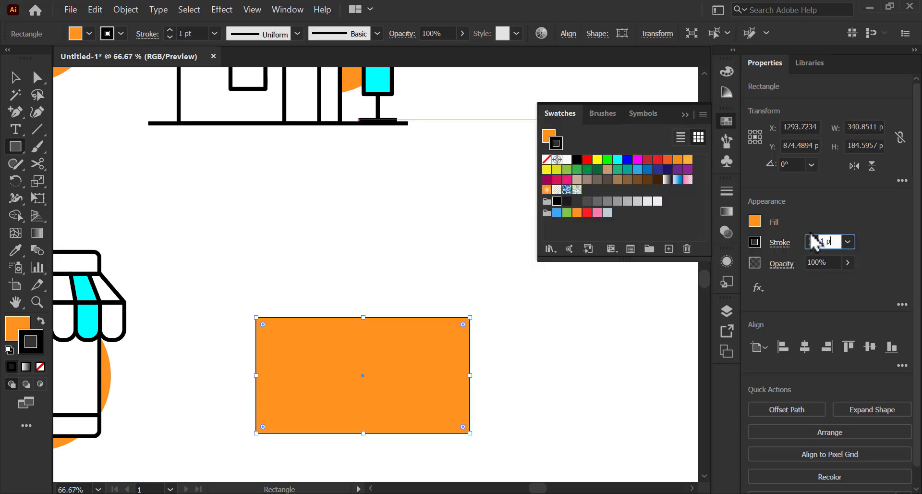
{"action": "type", "text": "6"}
{"action": "key", "text": "Return"}
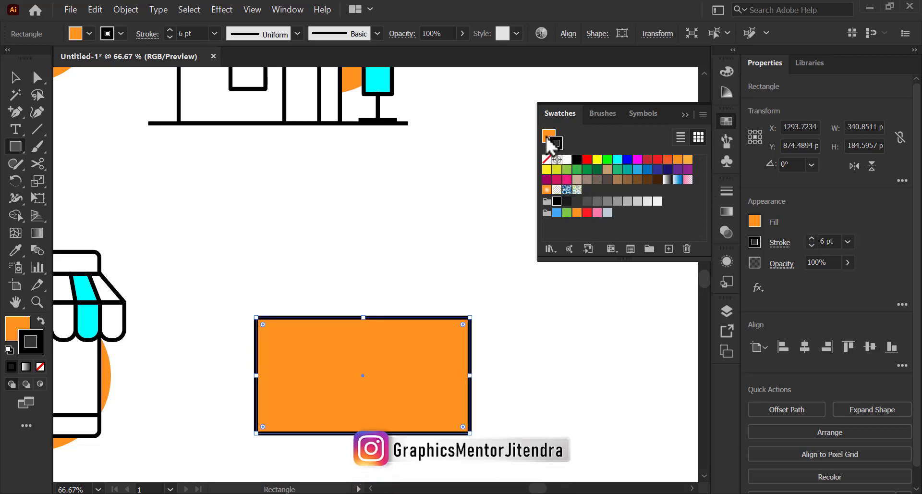
{"action": "left_click", "coordinate": [568, 160]}
Widen the bottom tier and shrink the duplicate into a narrower middle tier.
{"action": "key", "text": "v"}
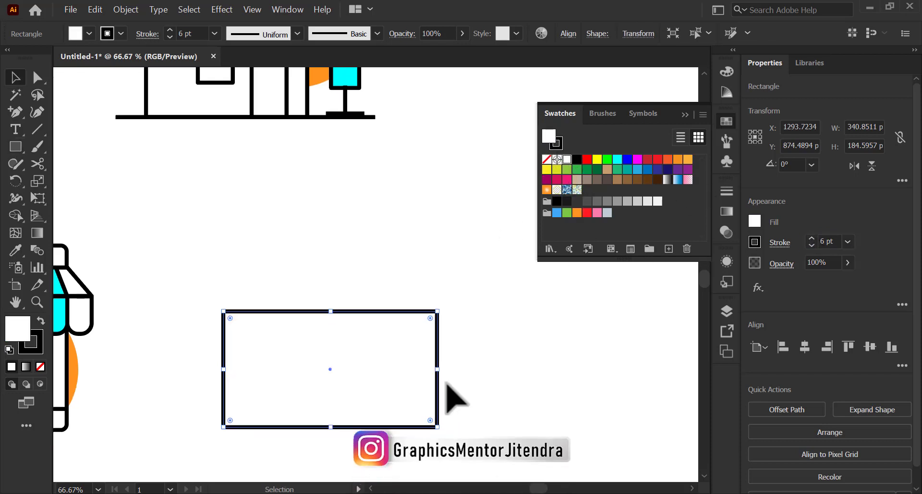
{"action": "left_click_drag", "start_coordinate": [440, 374], "coordinate": [499, 374]}
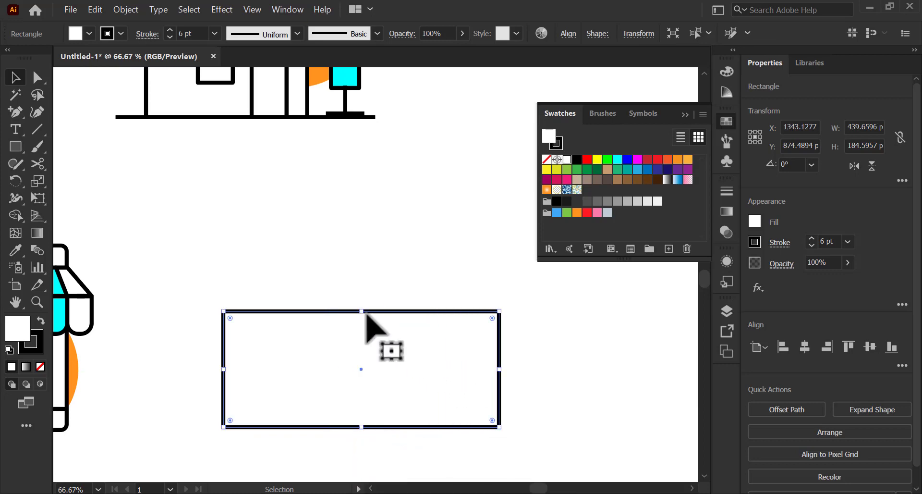
{"action": "left_click", "coordinate": [464, 340]}
{"action": "left_click_drag", "start_coordinate": [342, 344], "coordinate": [370, 335]}
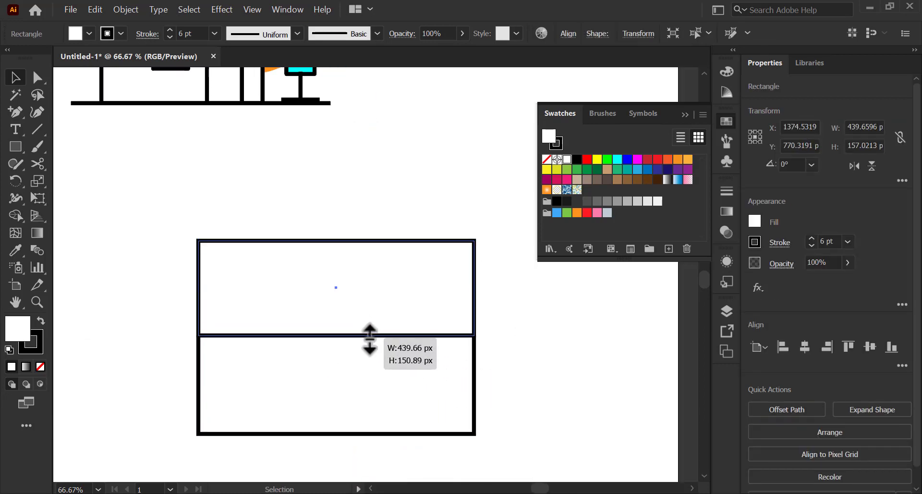
{"action": "left_click_drag", "start_coordinate": [475, 292], "coordinate": [451, 292]}
{"action": "left_click_drag", "start_coordinate": [366, 248], "coordinate": [366, 288]}
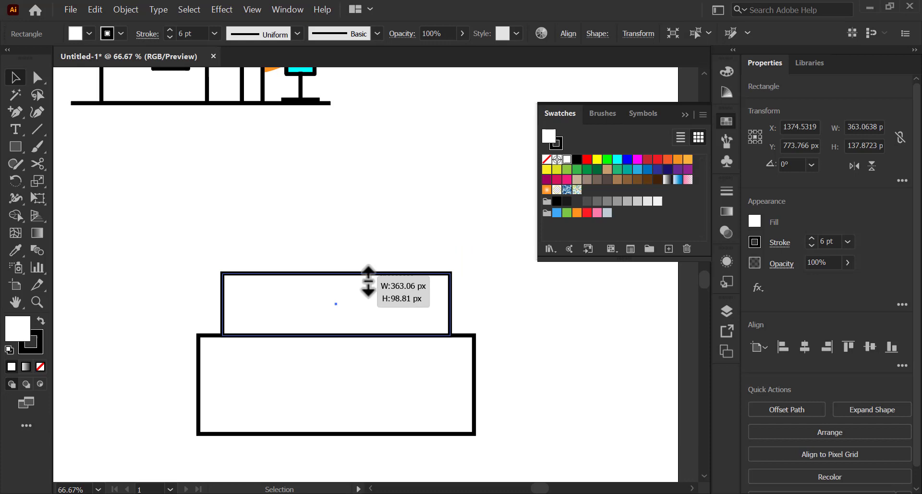
Copy the middle tier upward and resize it into the top tier.
{"action": "left_click", "coordinate": [469, 249]}
{"action": "mouse_move", "coordinate": [453, 291]}
{"action": "left_mouse_down"}
{"action": "mouse_move", "coordinate": [451, 255]}
{"action": "mouse_move", "coordinate": [463, 286]}
{"action": "left_mouse_up"}
{"action": "left_click_drag", "start_coordinate": [339, 241], "coordinate": [338, 193]}
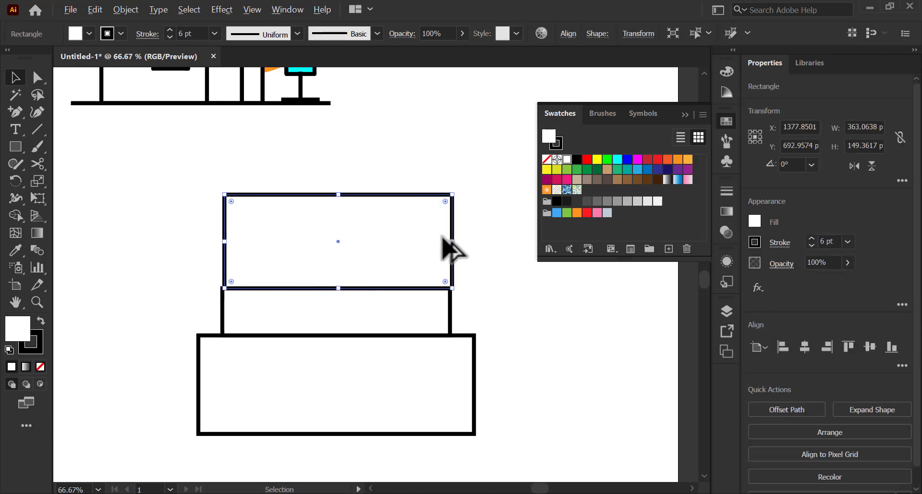
{"action": "left_click_drag", "start_coordinate": [453, 241], "coordinate": [411, 244]}
Draw a thin vertical ribbon rectangle down the middle of the box.
{"action": "key", "text": "m"}
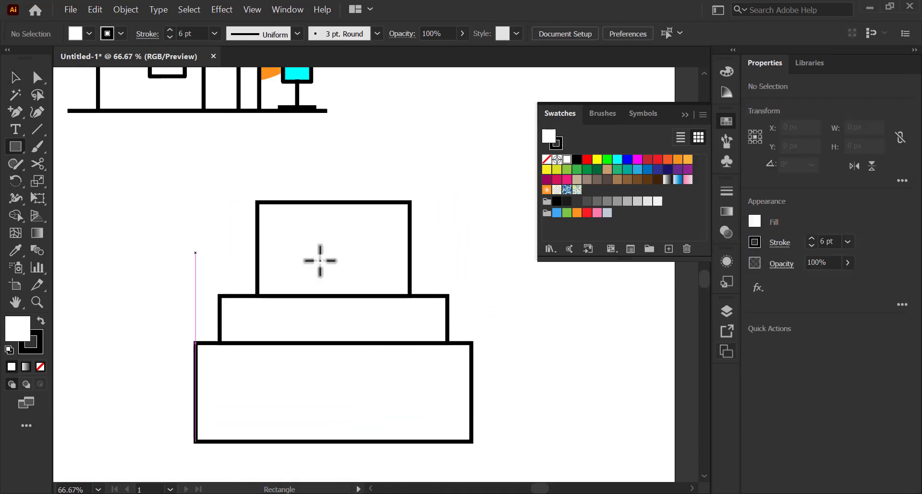
{"action": "left_click_drag", "start_coordinate": [327, 202], "coordinate": [331, 393]}
{"action": "left_click_drag", "start_coordinate": [333, 432], "coordinate": [336, 442]}
{"action": "key", "text": "ctrl+a"}
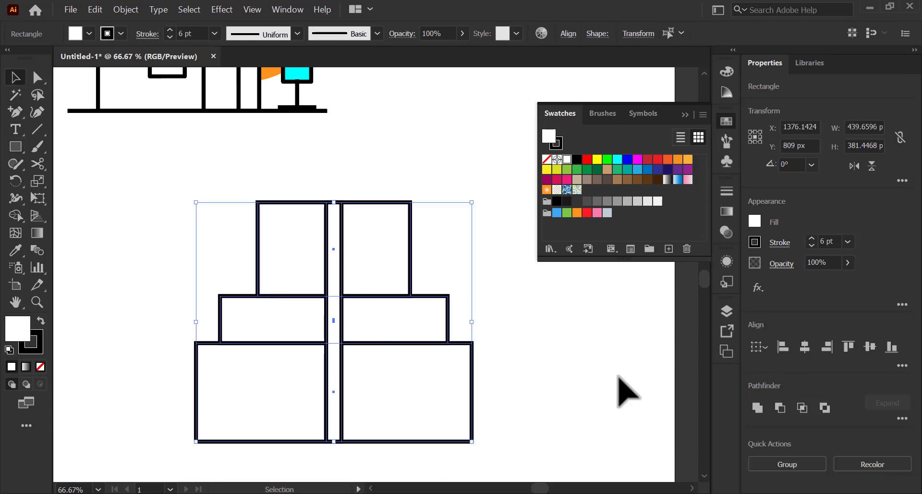
{"action": "left_click", "coordinate": [623, 391]}
Select the bottom tier and enable Draw Inside mode.
{"action": "left_click_drag", "start_coordinate": [507, 368], "coordinate": [427, 377]}
{"action": "key", "text": "ctrl+1"}
{"action": "left_click_drag", "start_coordinate": [62, 381], "coordinate": [130, 428]}
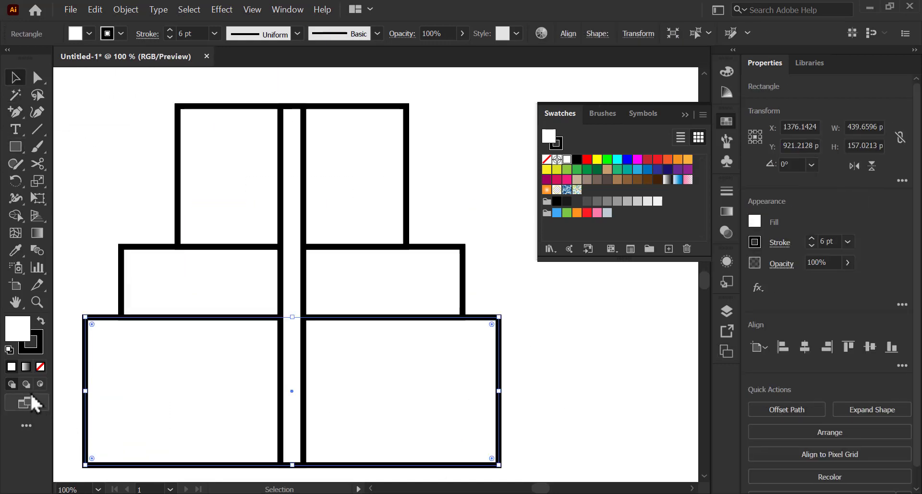
{"action": "left_click", "coordinate": [38, 384]}
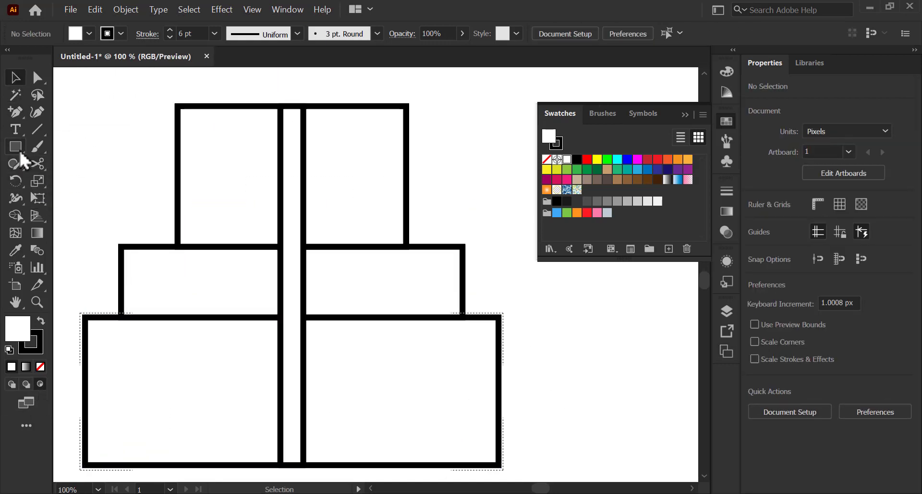
Draw about eleven small dot circles clipped inside the gift box's bottom tier.
{"action": "left_click_drag", "start_coordinate": [20, 152], "coordinate": [72, 183]}
{"action": "left_click_drag", "start_coordinate": [124, 343], "coordinate": [142, 361]}
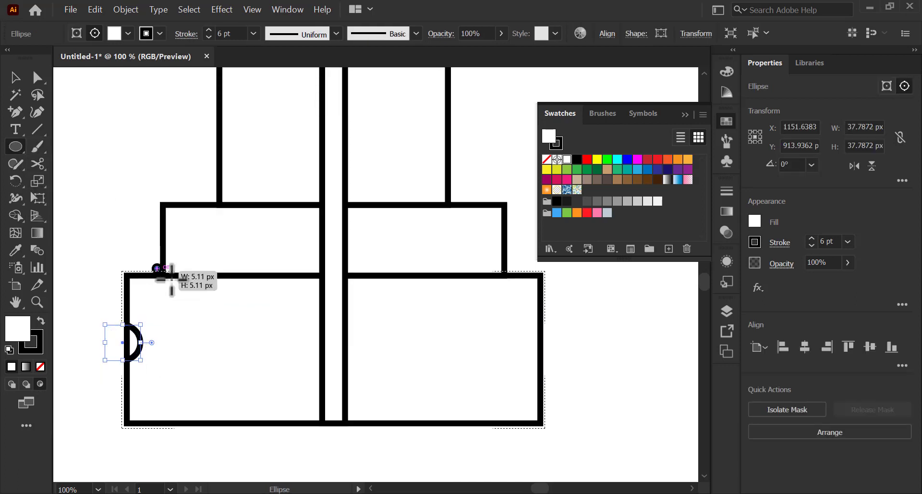
{"action": "left_click_drag", "start_coordinate": [168, 278], "coordinate": [181, 291]}
{"action": "left_click_drag", "start_coordinate": [205, 345], "coordinate": [210, 350]}
{"action": "left_click_drag", "start_coordinate": [271, 362], "coordinate": [290, 381]}
{"action": "left_click_drag", "start_coordinate": [152, 405], "coordinate": [171, 422]}
{"action": "left_click_drag", "start_coordinate": [248, 397], "coordinate": [280, 429]}
{"action": "left_click_drag", "start_coordinate": [355, 290], "coordinate": [381, 315]}
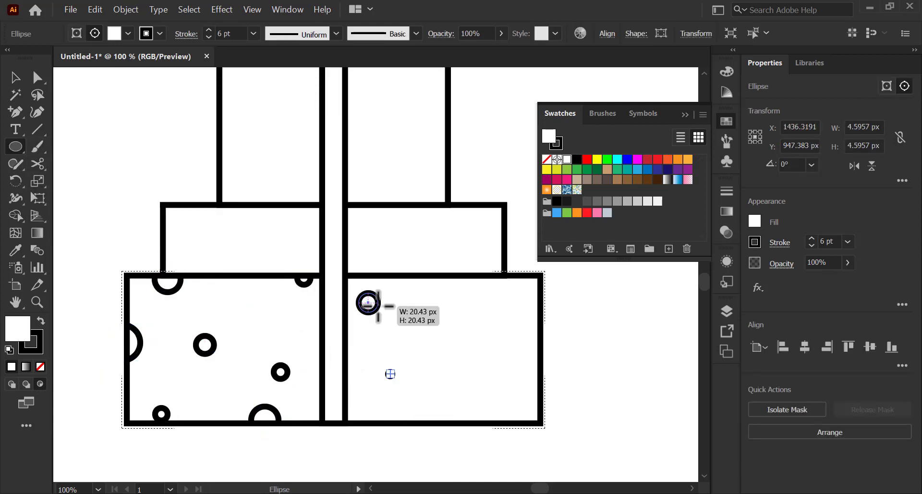
{"action": "left_click_drag", "start_coordinate": [513, 278], "coordinate": [542, 308]}
{"action": "left_click_drag", "start_coordinate": [514, 390], "coordinate": [549, 425]}
{"action": "left_click_drag", "start_coordinate": [441, 332], "coordinate": [454, 346]}
{"action": "left_click_drag", "start_coordinate": [344, 406], "coordinate": [370, 432]}
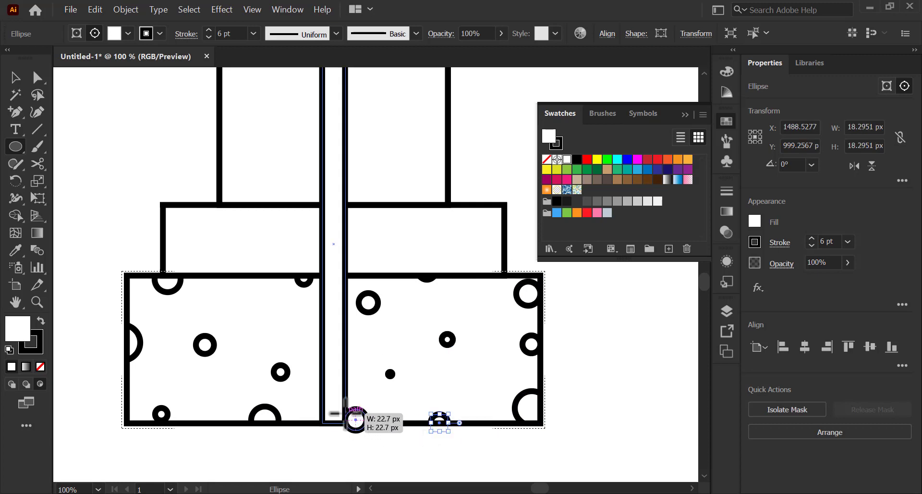
{"action": "left_click_drag", "start_coordinate": [432, 411], "coordinate": [448, 427]}
Fill the vertical ribbon with cyan and copy an orange circle behind the gift box.
{"action": "key", "text": "v"}
{"action": "left_click", "coordinate": [333, 161]}
{"action": "left_click", "coordinate": [617, 163]}
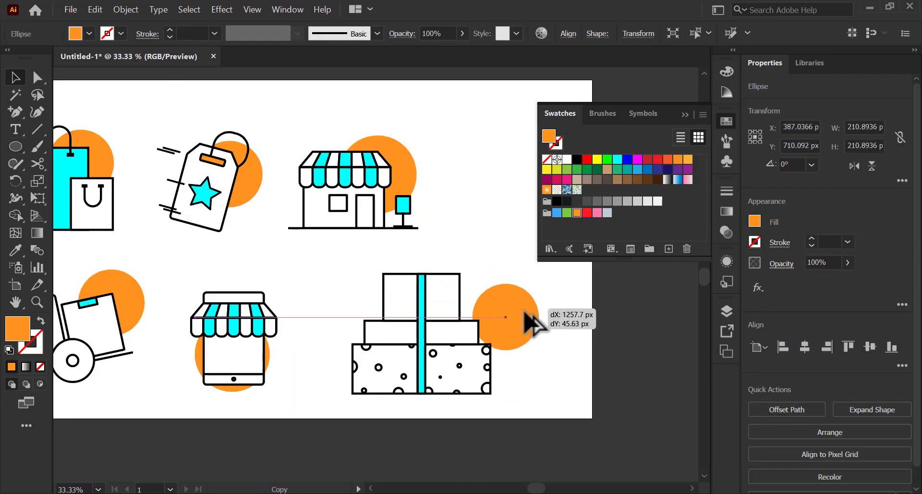
{"action": "left_click_drag", "start_coordinate": [525, 310], "coordinate": [485, 312]}
{"action": "key", "text": "ctrl+1"}
Draw a circle and pull its bottom anchor down into a teardrop.
{"action": "key", "text": "l"}
{"action": "left_click_drag", "start_coordinate": [478, 275], "coordinate": [601, 398]}
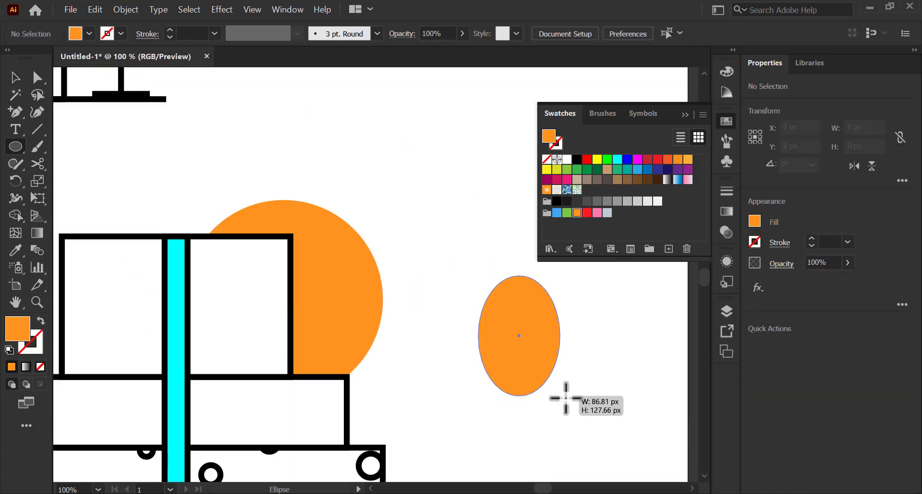
{"action": "left_click", "coordinate": [16, 116]}
{"action": "left_click_drag", "start_coordinate": [19, 126], "coordinate": [72, 166]}
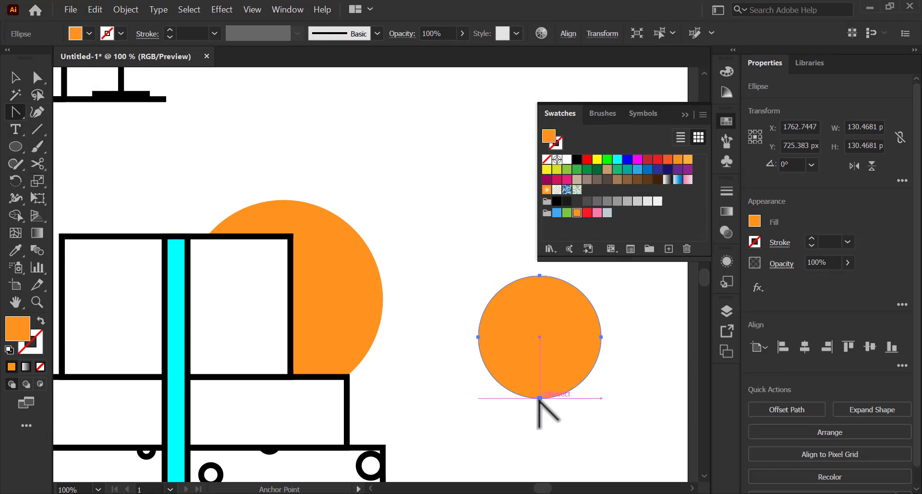
{"action": "key", "text": "a"}
{"action": "left_click_drag", "start_coordinate": [539, 398], "coordinate": [541, 438]}
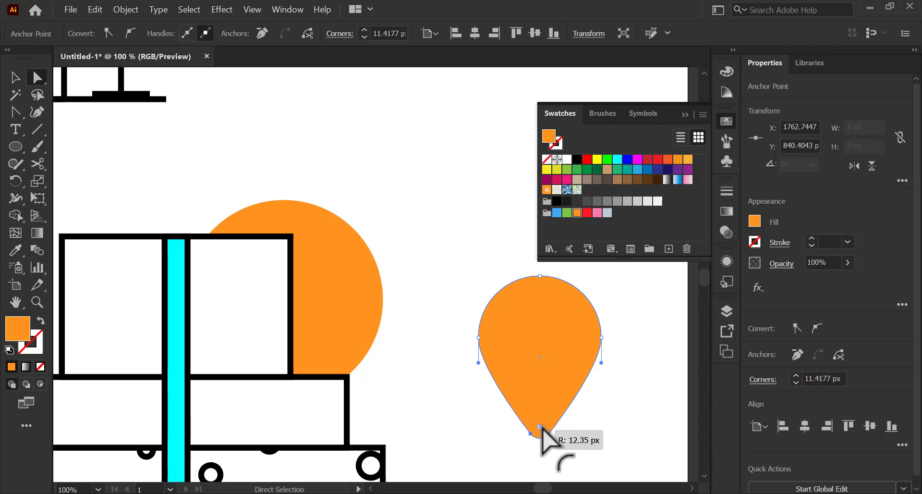
Make the teardrop a narrow unfilled 6 pt loop sitting on the ribbon's top.
{"action": "key", "text": "v"}
{"action": "left_click_drag", "start_coordinate": [601, 356], "coordinate": [560, 356]}
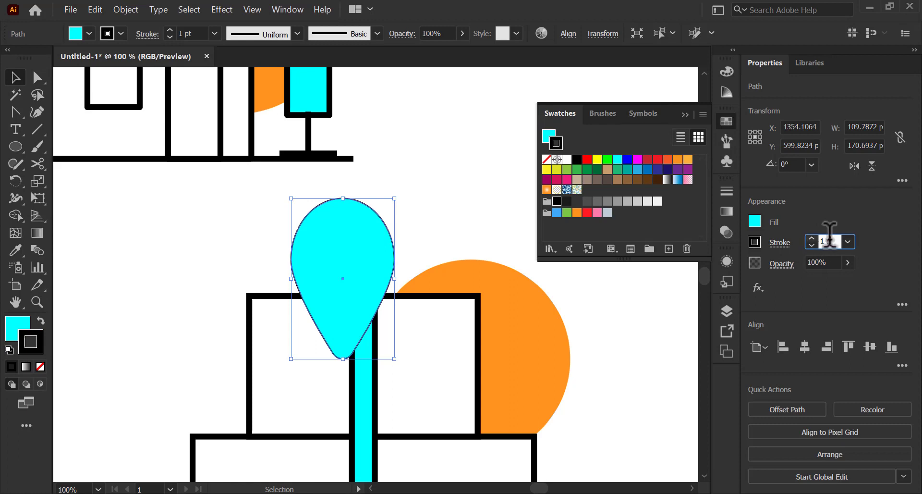
{"action": "type", "text": "6"}
{"action": "left_click", "coordinate": [546, 160]}
{"action": "left_click_drag", "start_coordinate": [390, 290], "coordinate": [408, 233]}
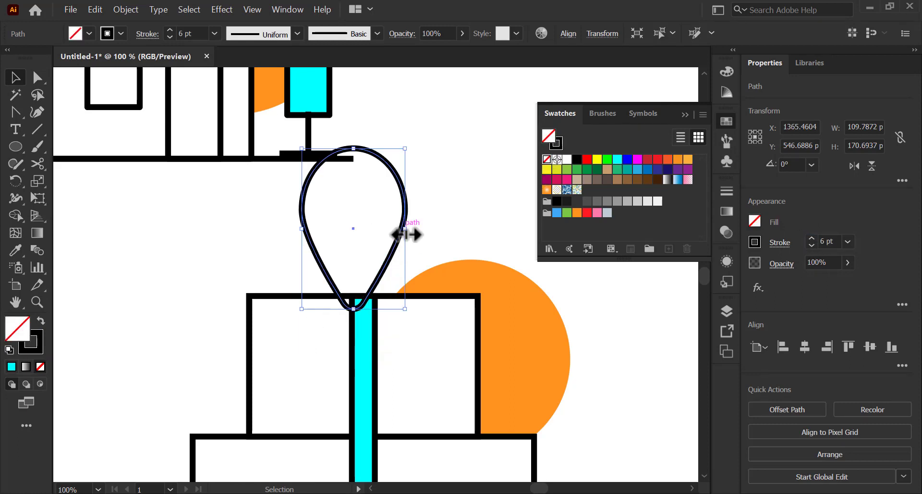
{"action": "left_click_drag", "start_coordinate": [413, 142], "coordinate": [378, 207]}
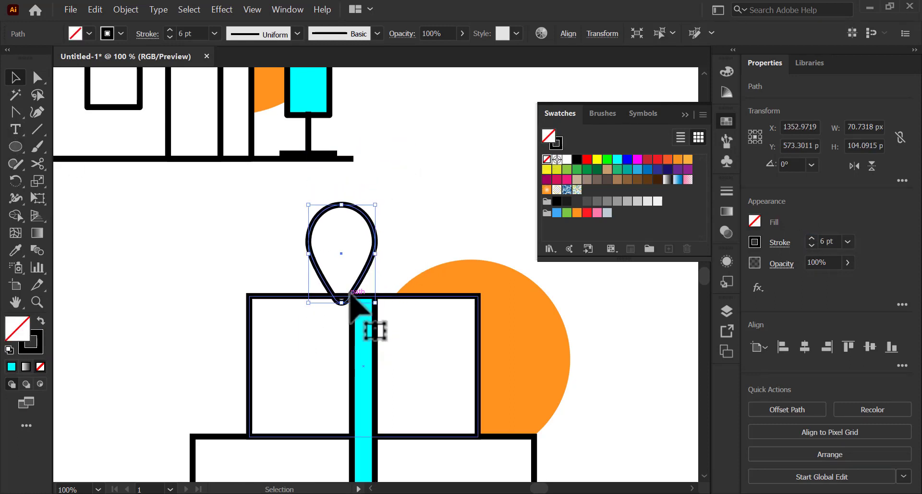
{"action": "left_click_drag", "start_coordinate": [351, 296], "coordinate": [362, 294]}
Tilt the loop about 43° around its tip and reflect a copy to complete the bow.
{"action": "left_click", "coordinate": [16, 181]}
{"action": "left_click", "coordinate": [366, 298]}
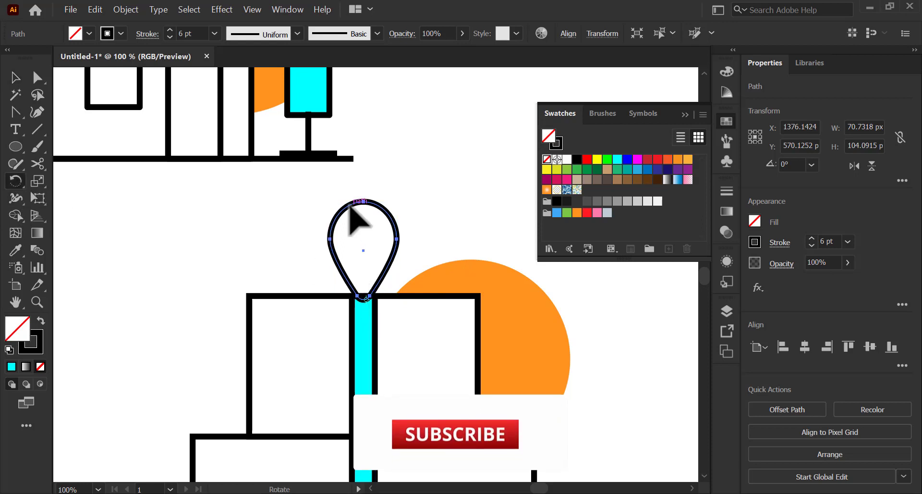
{"action": "key", "text": "v"}
{"action": "mouse_move", "coordinate": [351, 205]}
{"action": "left_mouse_down"}
{"action": "mouse_move", "coordinate": [338, 269]}
{"action": "mouse_move", "coordinate": [389, 198]}
{"action": "left_mouse_up"}
{"action": "left_click", "coordinate": [854, 166]}
{"action": "left_click_drag", "start_coordinate": [381, 268], "coordinate": [387, 300]}
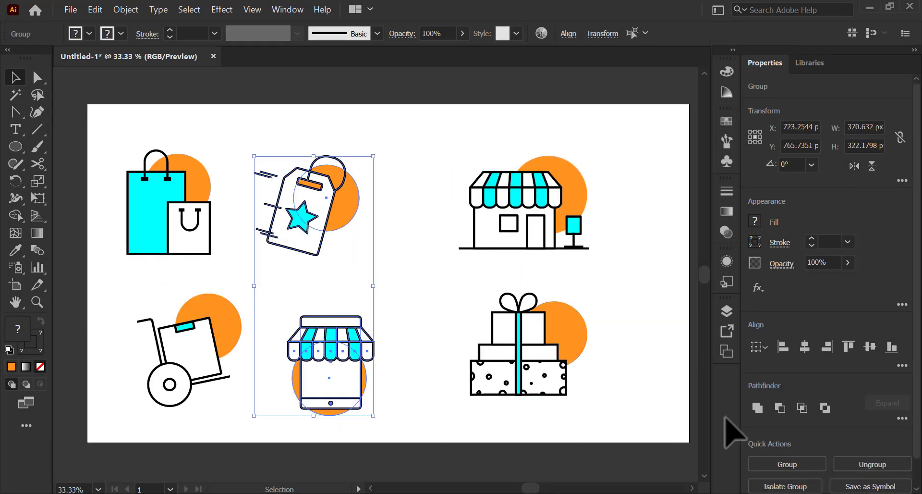
Shift the tag, bag, gift and shop icons into an even two-row grid, enlarging the gift slightly.
{"action": "mouse_move", "coordinate": [336, 226]}
{"action": "left_mouse_down"}
{"action": "mouse_move", "coordinate": [387, 230]}
{"action": "mouse_move", "coordinate": [371, 226]}
{"action": "left_mouse_up"}
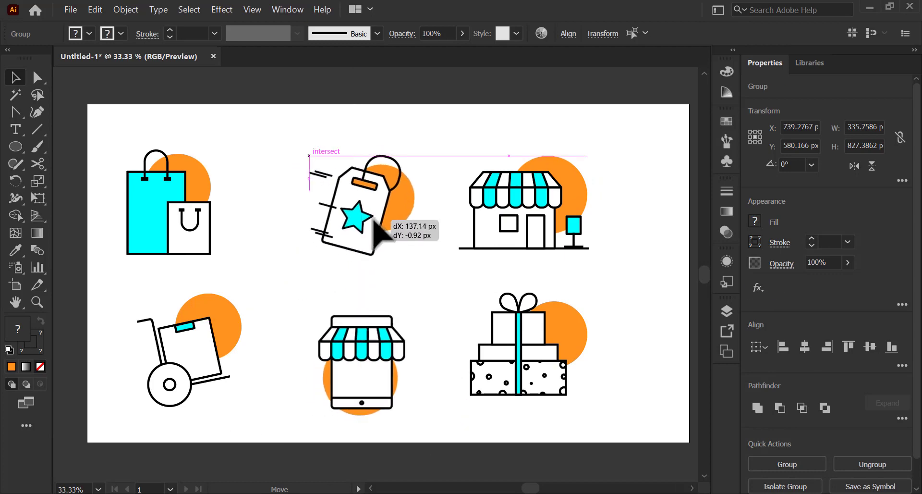
{"action": "left_click_drag", "start_coordinate": [193, 207], "coordinate": [216, 206]}
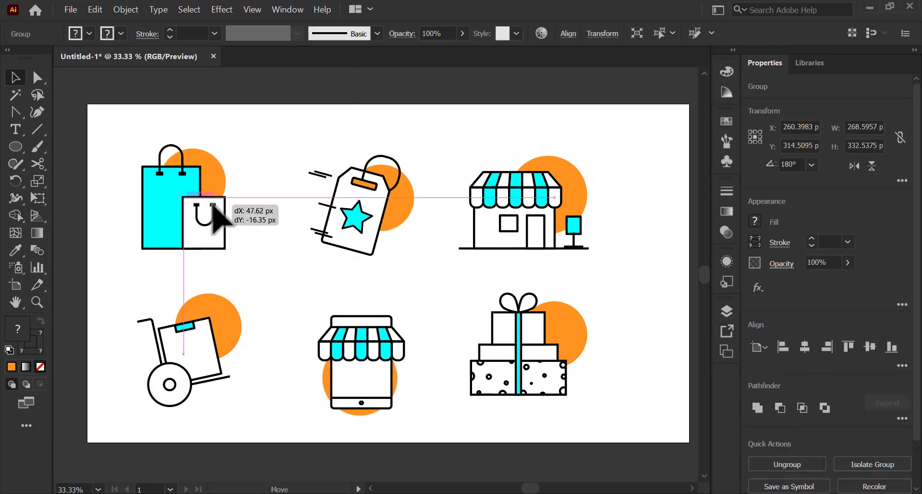
{"action": "left_click_drag", "start_coordinate": [509, 355], "coordinate": [521, 362]}
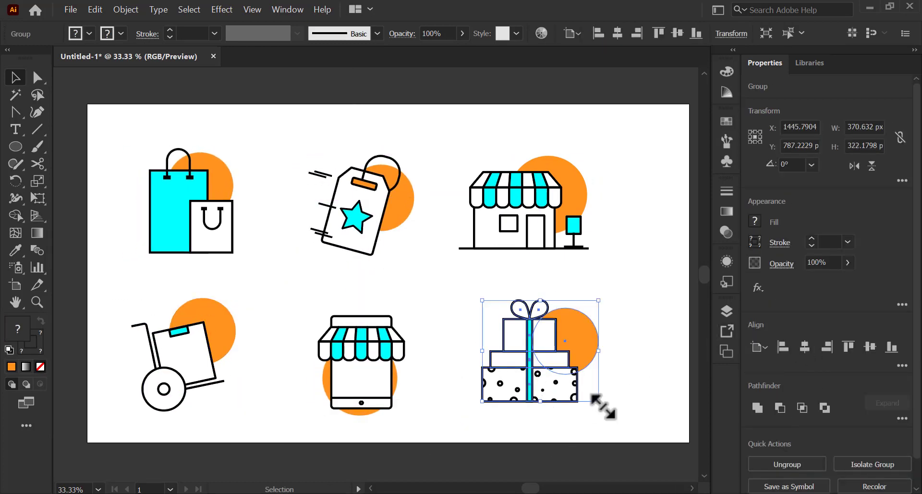
{"action": "left_click_drag", "start_coordinate": [601, 402], "coordinate": [606, 408]}
{"action": "left_click_drag", "start_coordinate": [538, 214], "coordinate": [546, 212]}
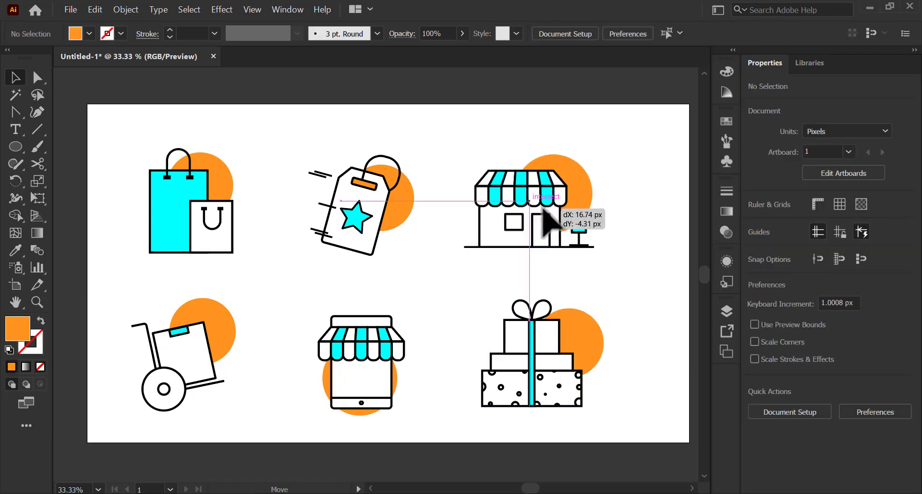